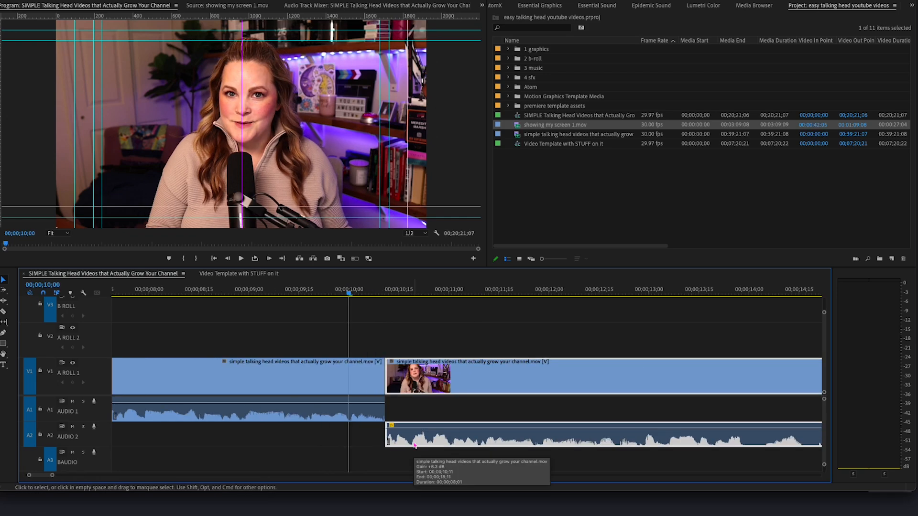
Move the second talking-head clip's audio to the AUDIO 2 track and shift the clip slightly earlier to tighten the cut.
drag(480, 378, 471, 378)
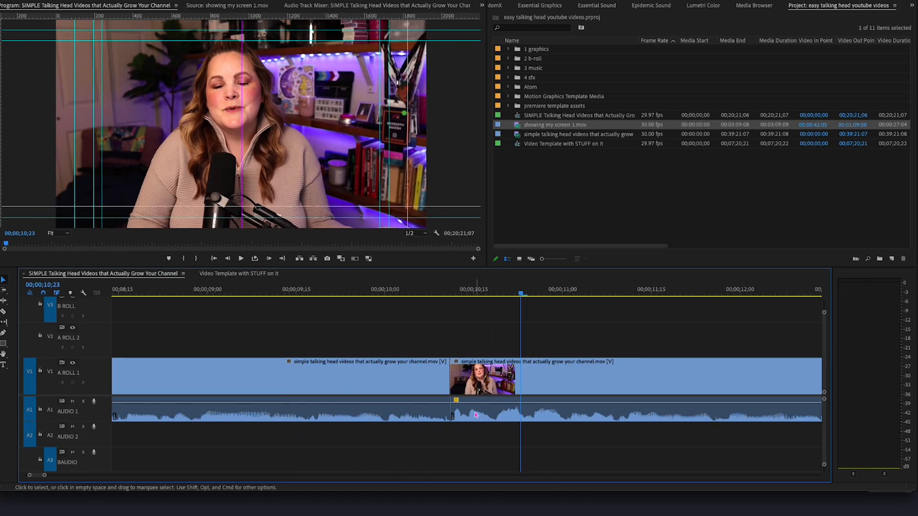
drag(521, 412, 521, 434)
drag(481, 378, 463, 378)
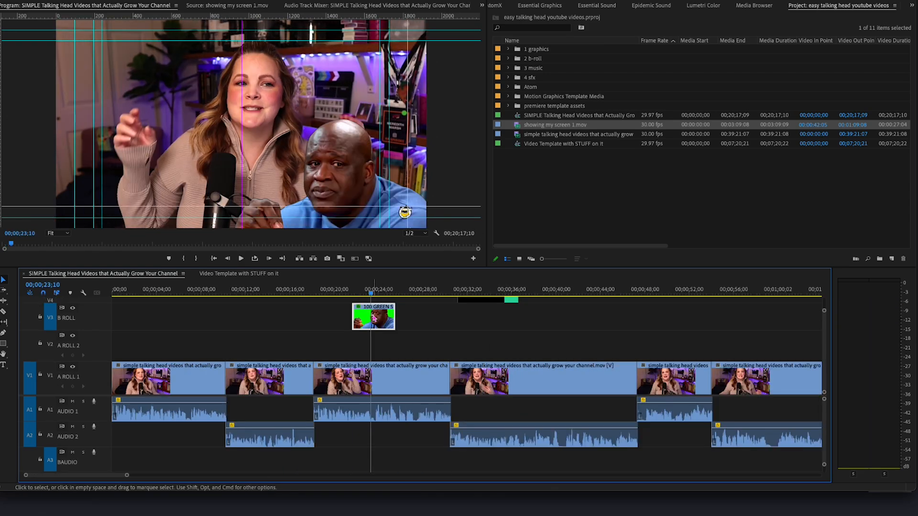
Preview the green-screen meme clip at 00;00;24;18 and open the effects library.
click(385, 291)
click(509, 5)
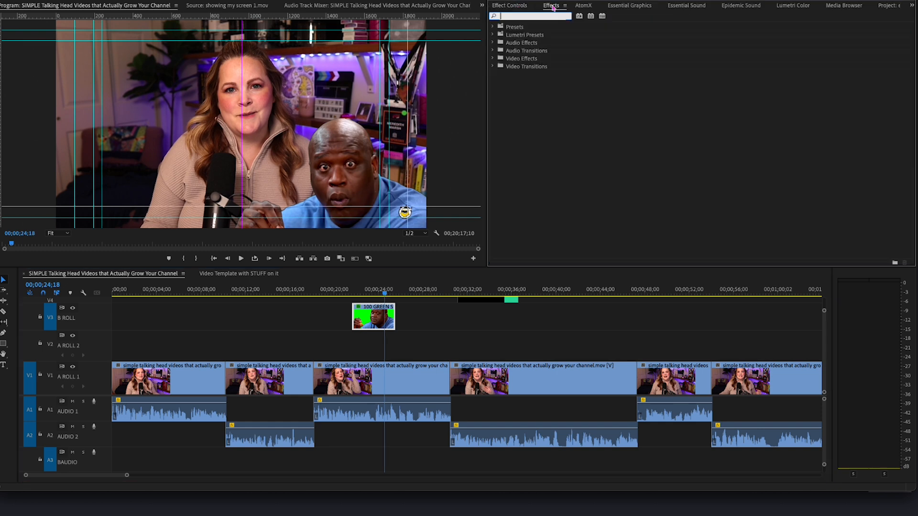
drag(594, 55, 593, 55)
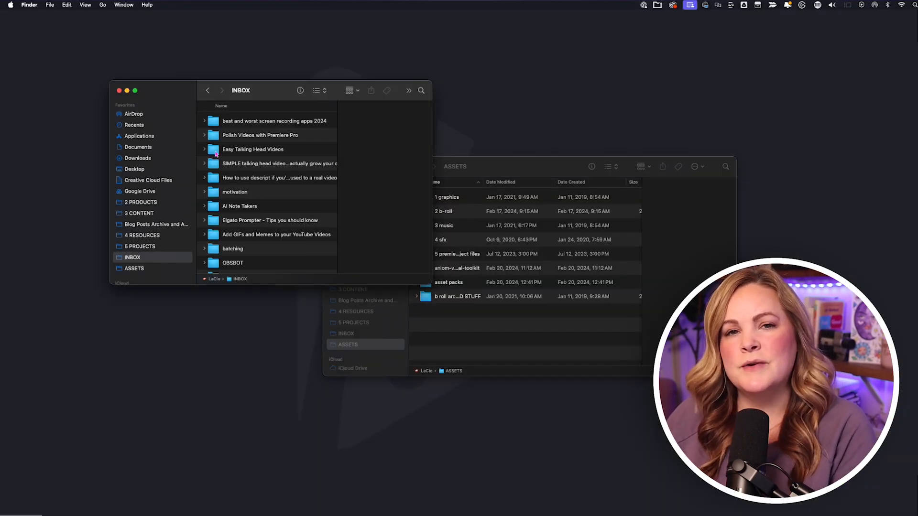
Copy the 2024 Video Template project from the 5 premiere project files folder in ASSETS into the Easy Talking Head Videos folder.
click(214, 151)
double_click(215, 152)
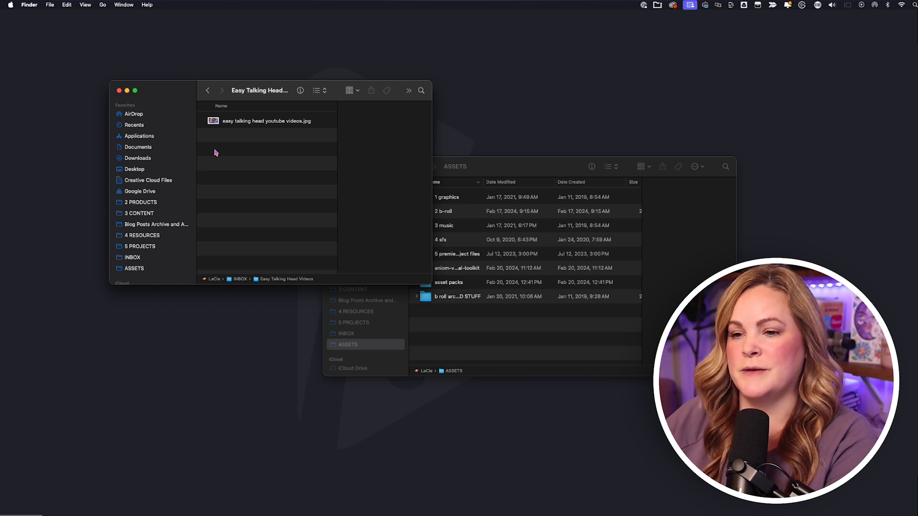
click(503, 158)
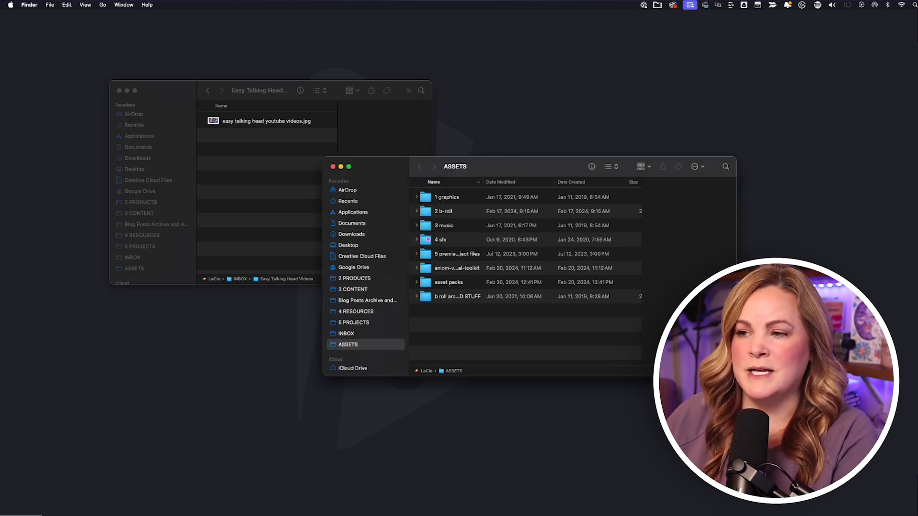
double_click(426, 254)
drag(426, 198, 264, 139)
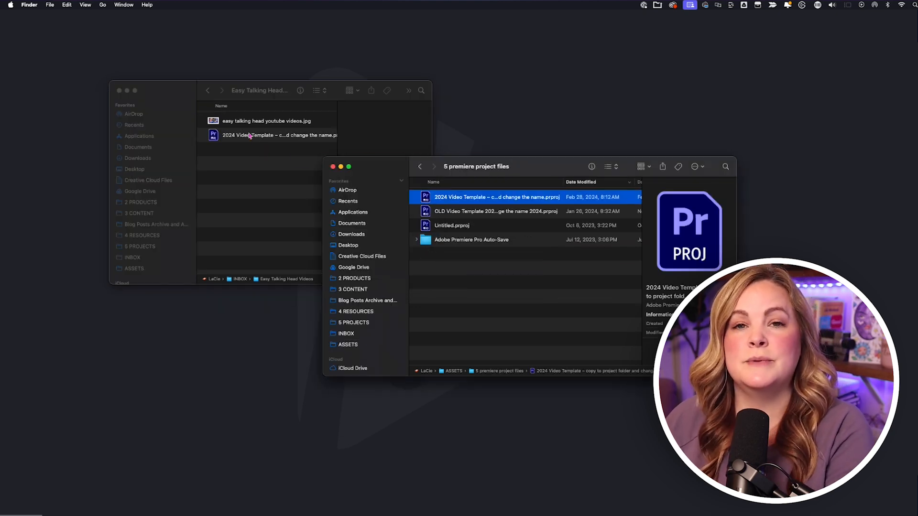
Rename the copied template project as "easy talking head youtube videos".
key(Return)
text(easy talking head youtube vid)
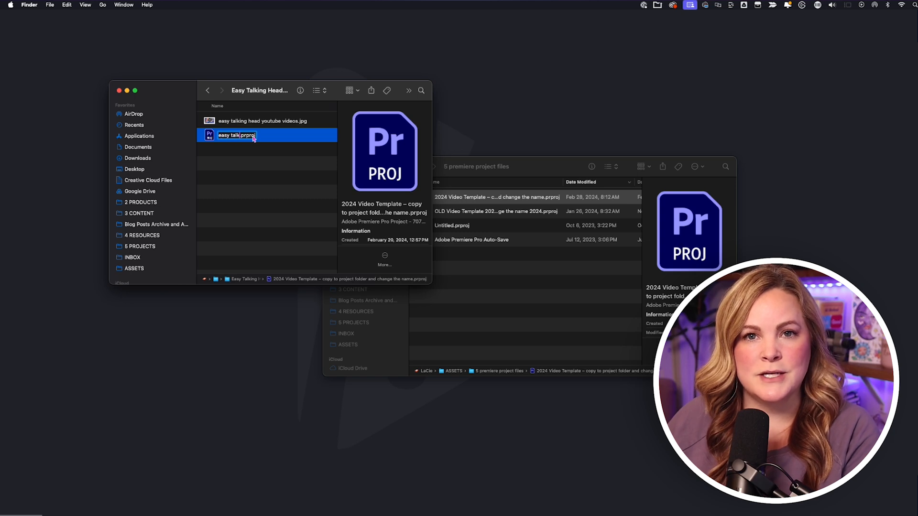
text(eos)
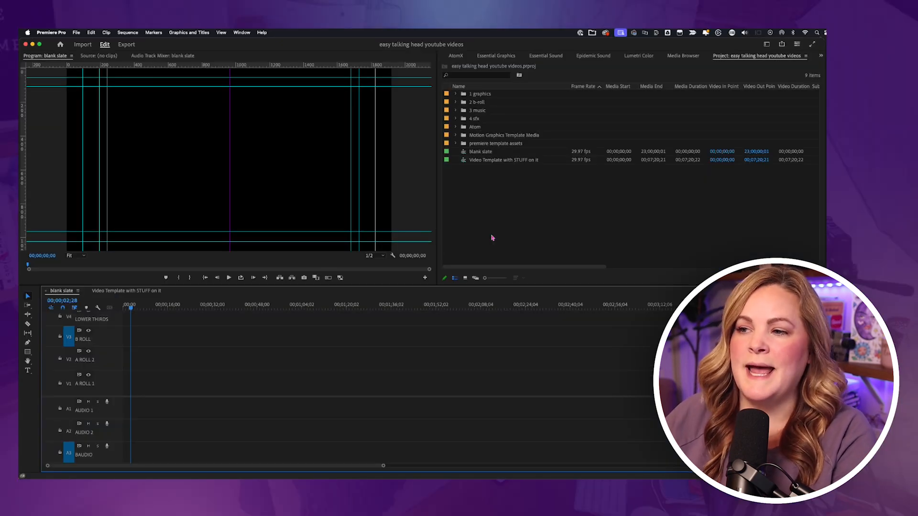
In Premiere Pro, open the "Video Template with STUFF on it" sequence.
click(464, 154)
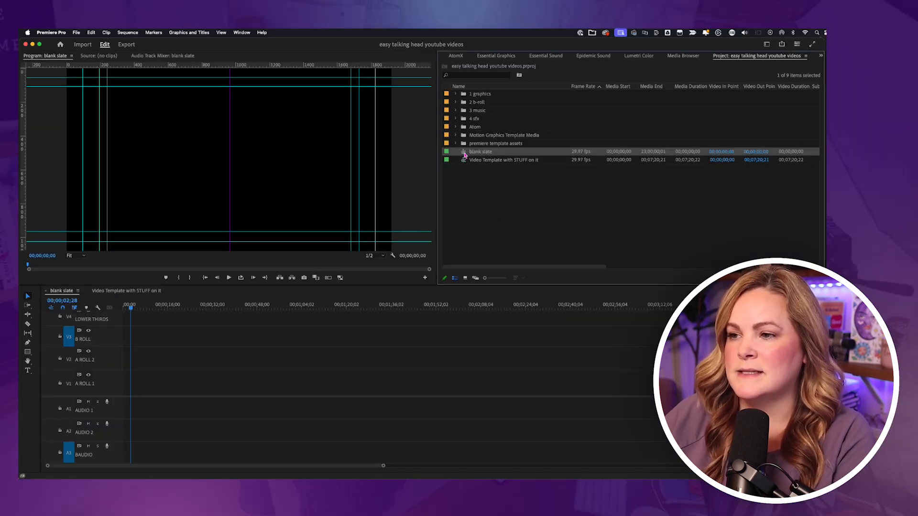
click(478, 161)
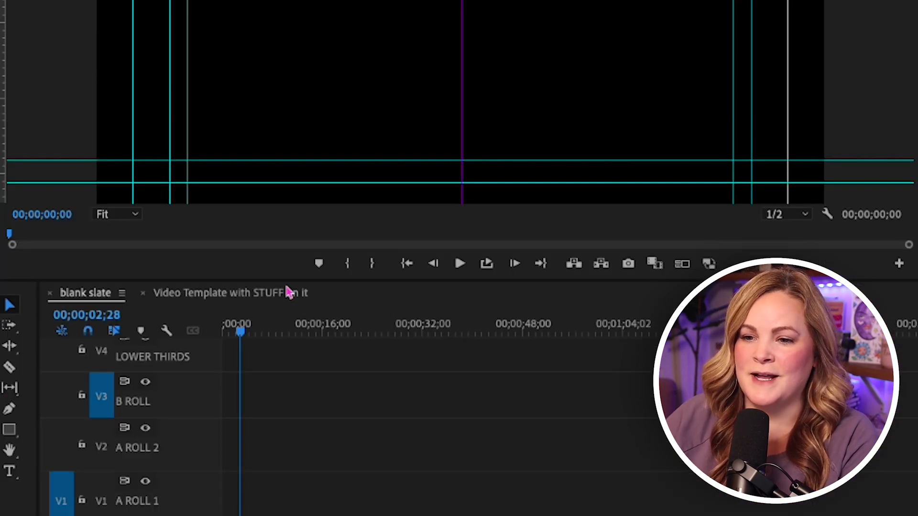
click(148, 292)
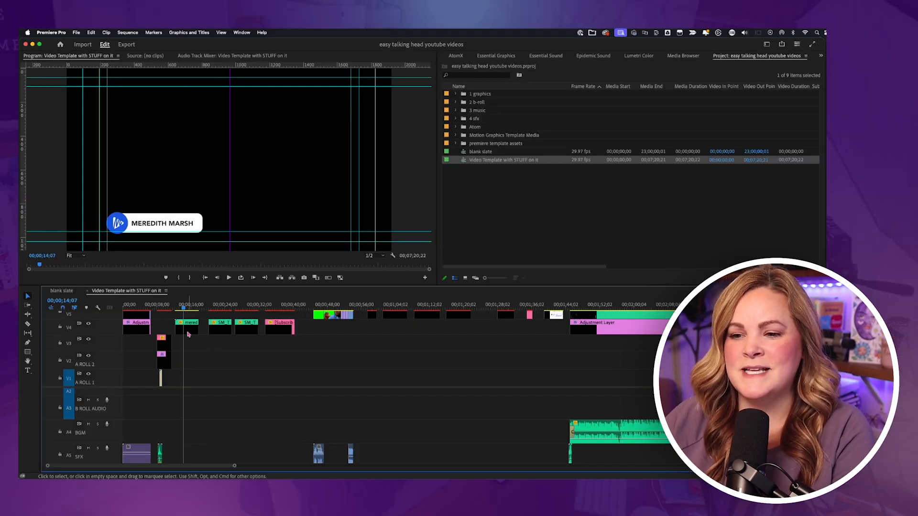
Preview the TikTok and Instagram lower-third graphics in the template sequence.
click(367, 386)
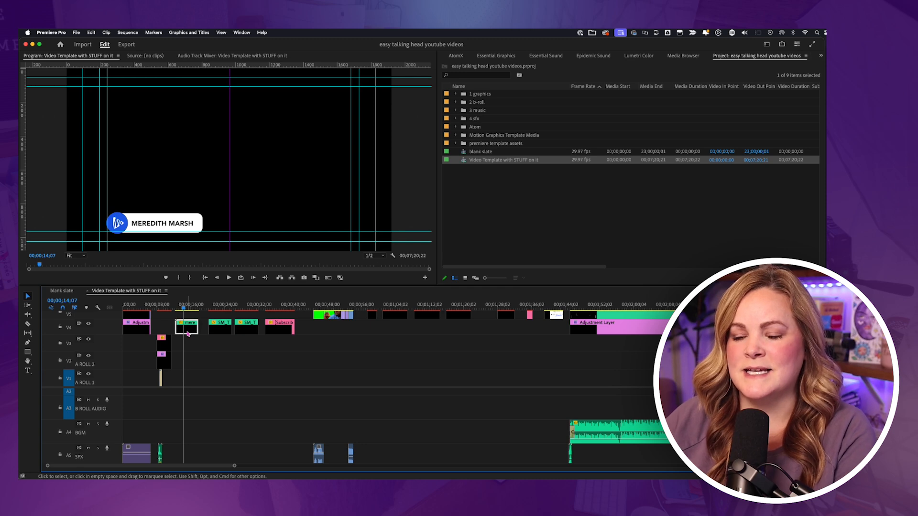
click(220, 327)
click(221, 307)
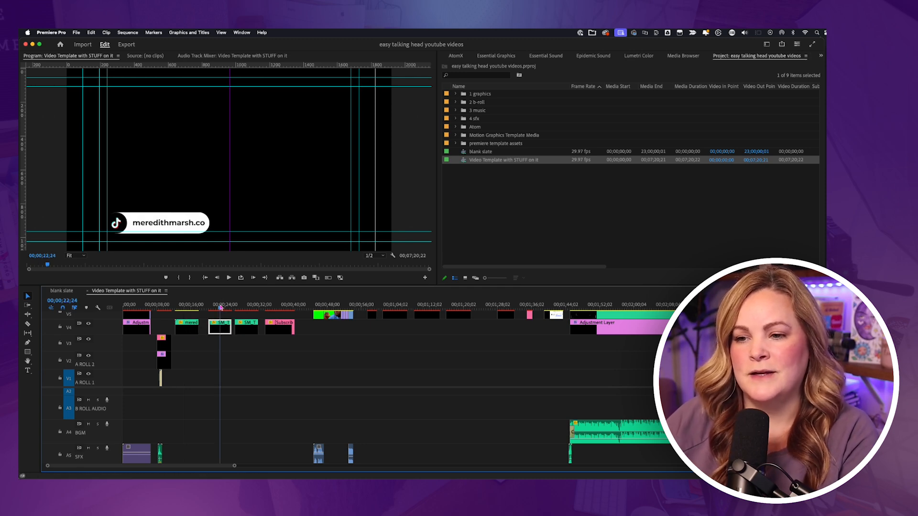
drag(221, 307, 244, 308)
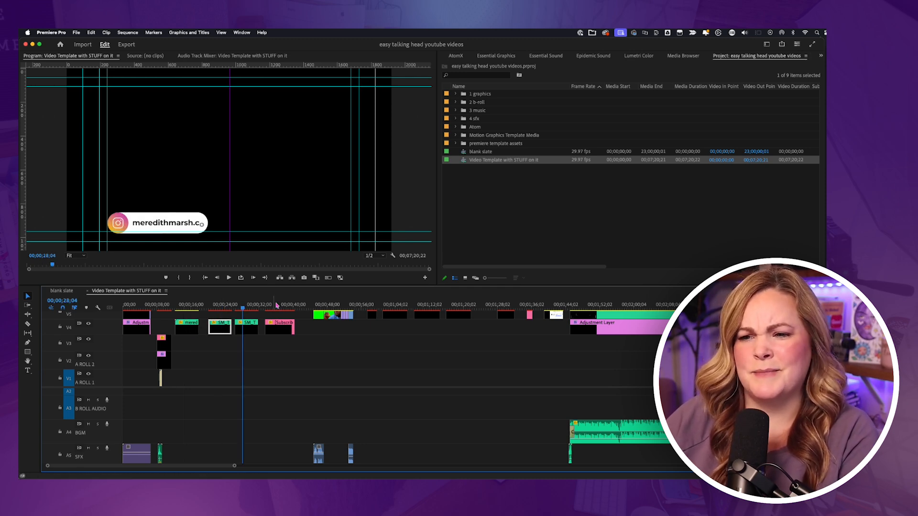
click(249, 307)
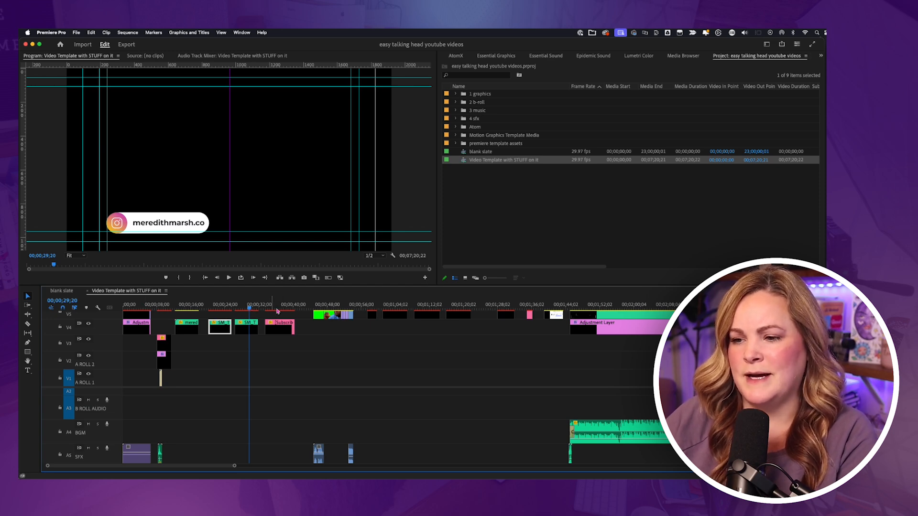
Look over the template's remaining graphics and music clips and preview the green-screen meme at 00;02;49;22.
scroll(331, 348, up, 3)
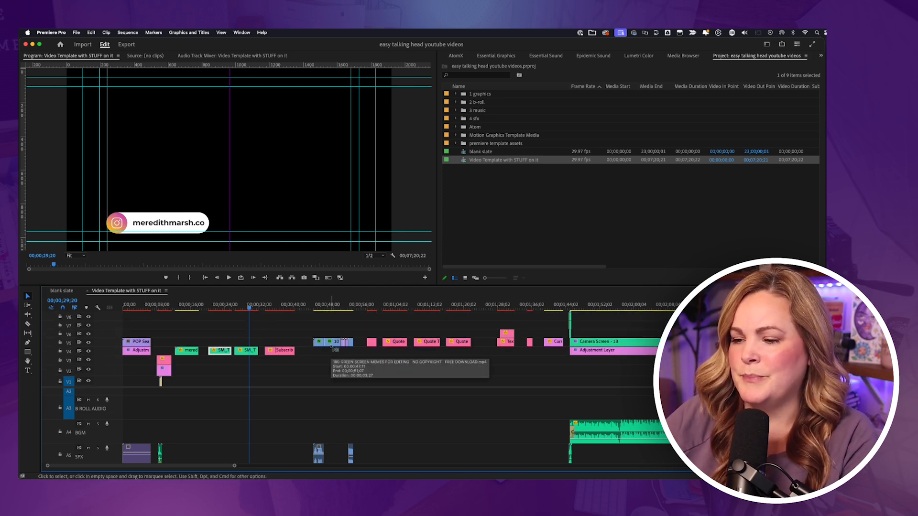
scroll(331, 348, right, 10)
scroll(331, 349, right, 1)
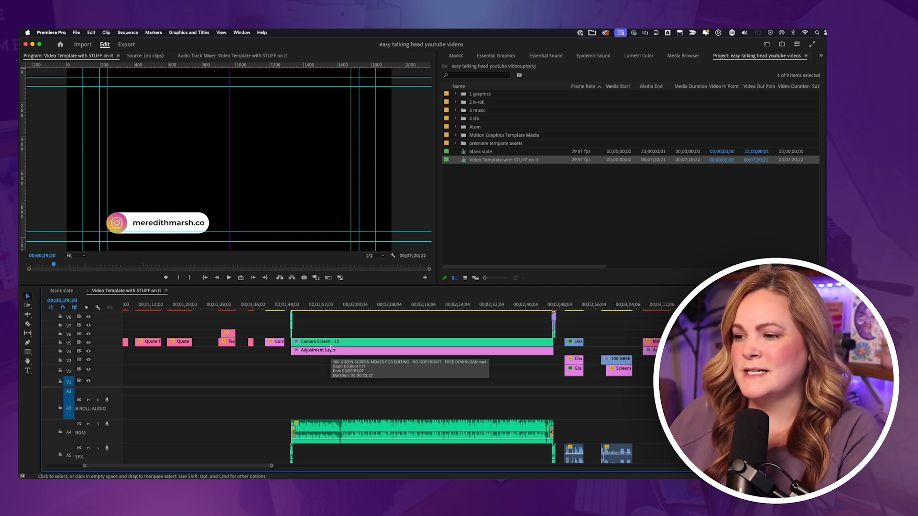
click(567, 309)
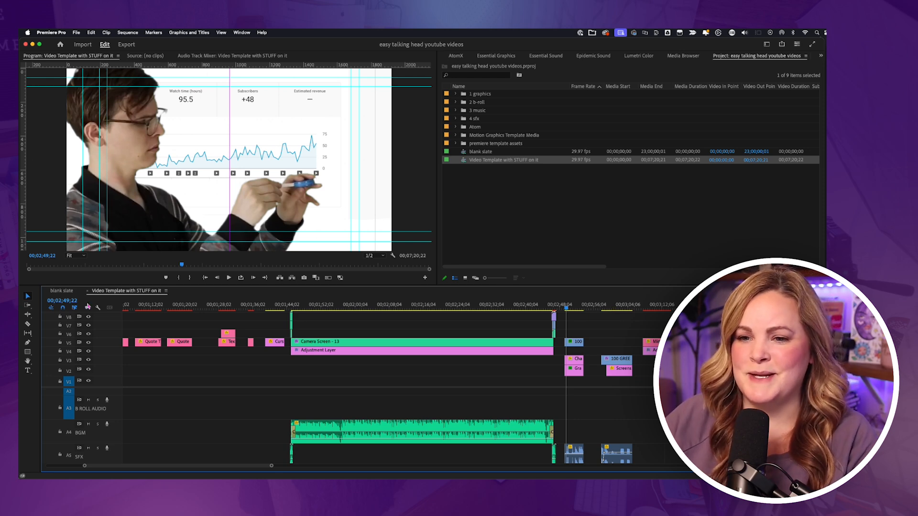
Return to the blank slate sequence and go through the 1 graphics, 2 b-roll, 3 music and 4 sfx bins.
click(62, 291)
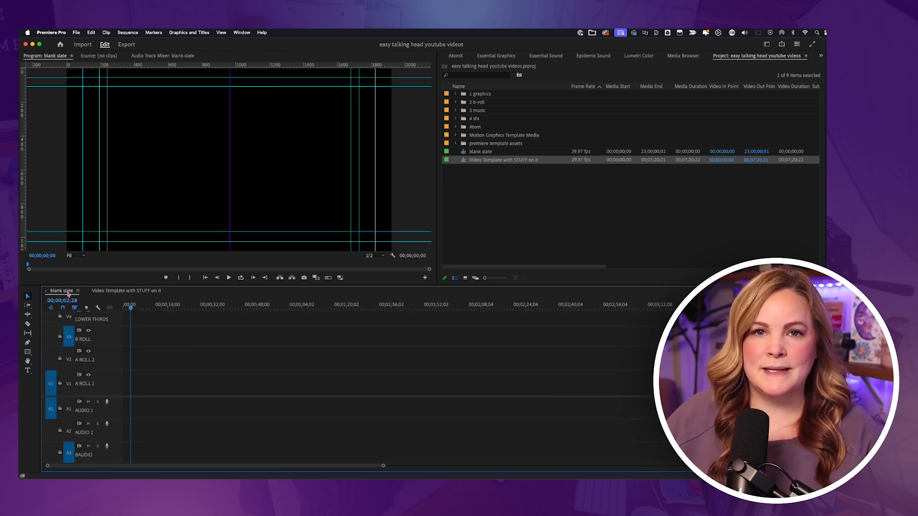
click(507, 225)
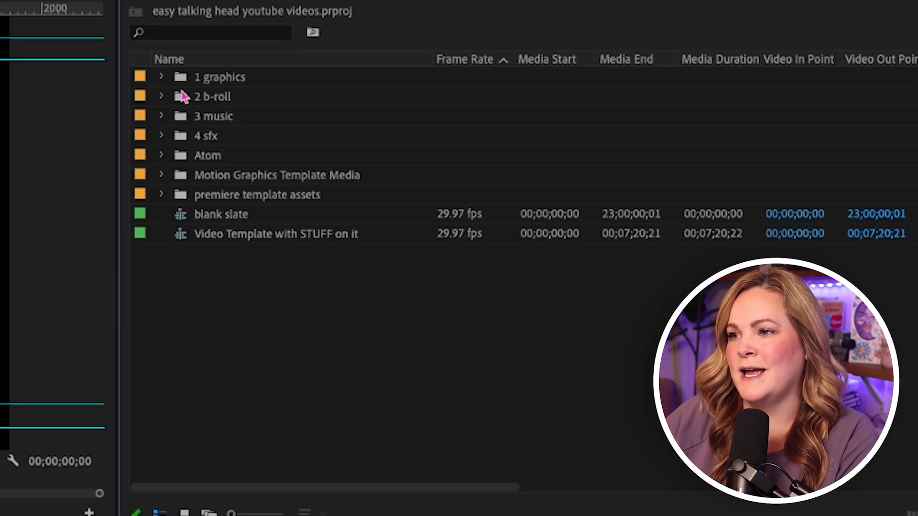
click(462, 94)
click(464, 102)
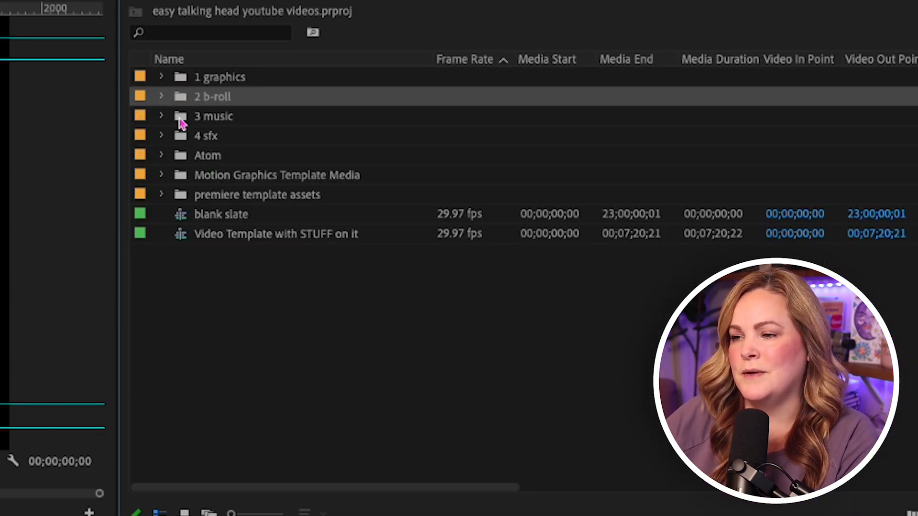
click(179, 117)
click(181, 138)
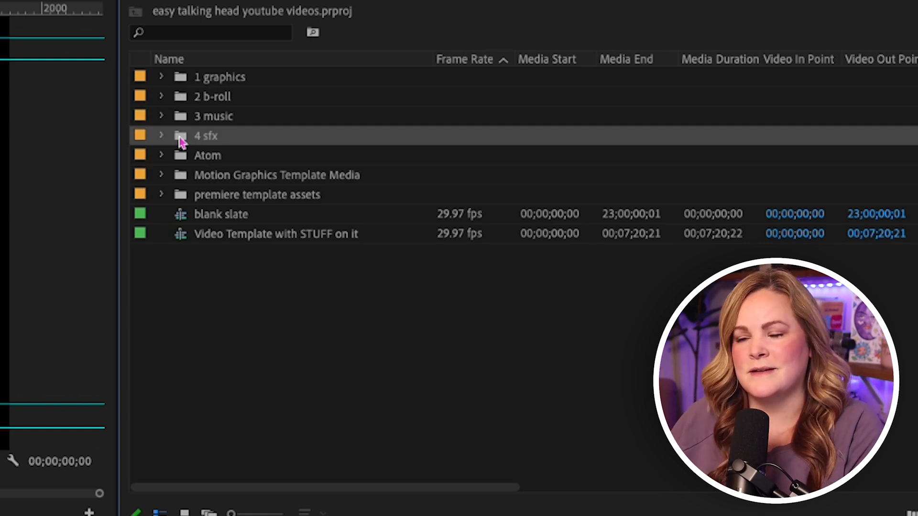
Switch to Descript and review the talking-head recording's playback alongside its transcript.
click(225, 302)
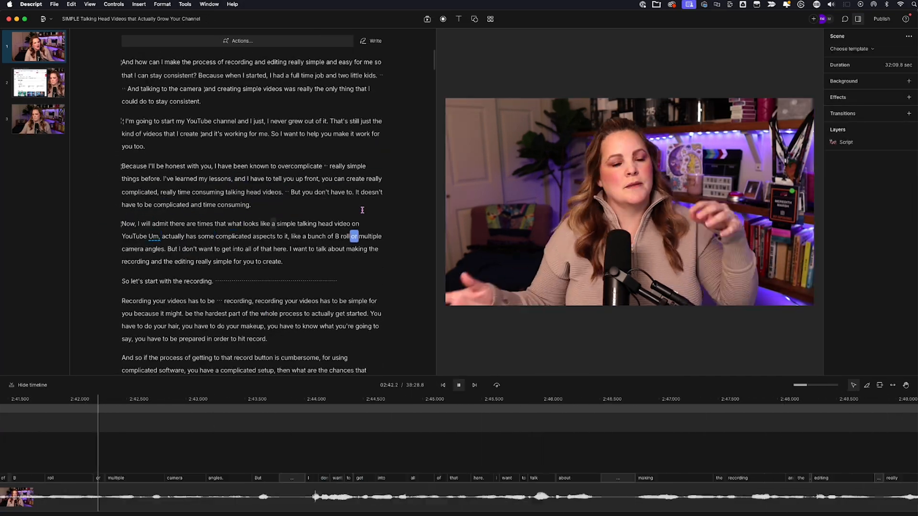
key(space)
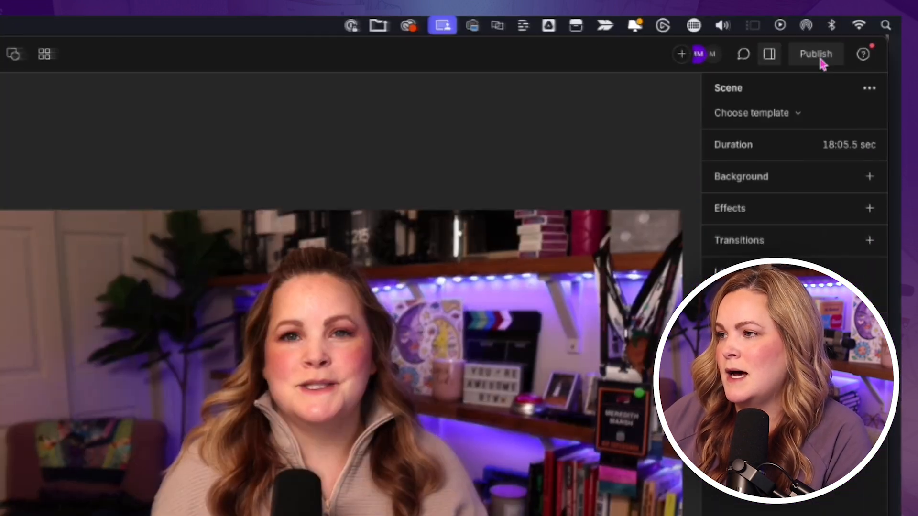
Set the Descript export to a Timeline in Premiere (.xml) format, and open the exported folder in Finder.
click(788, 47)
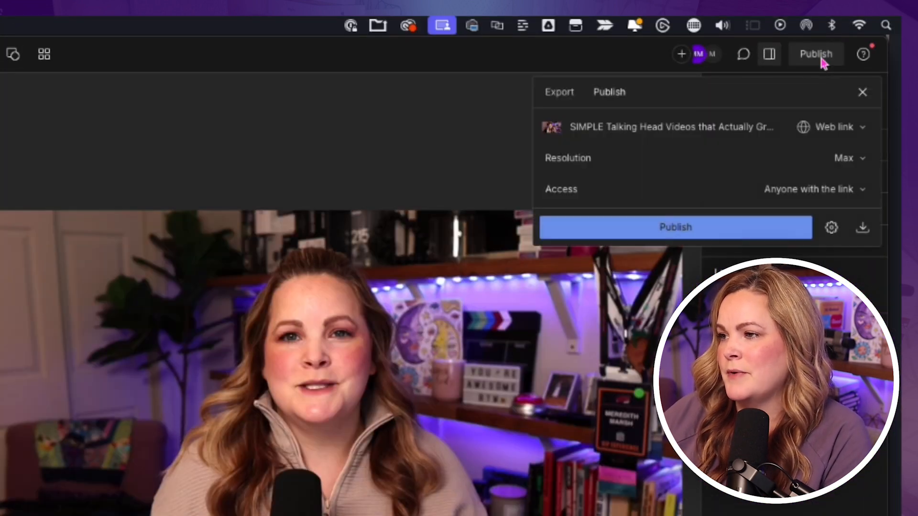
click(559, 92)
click(688, 132)
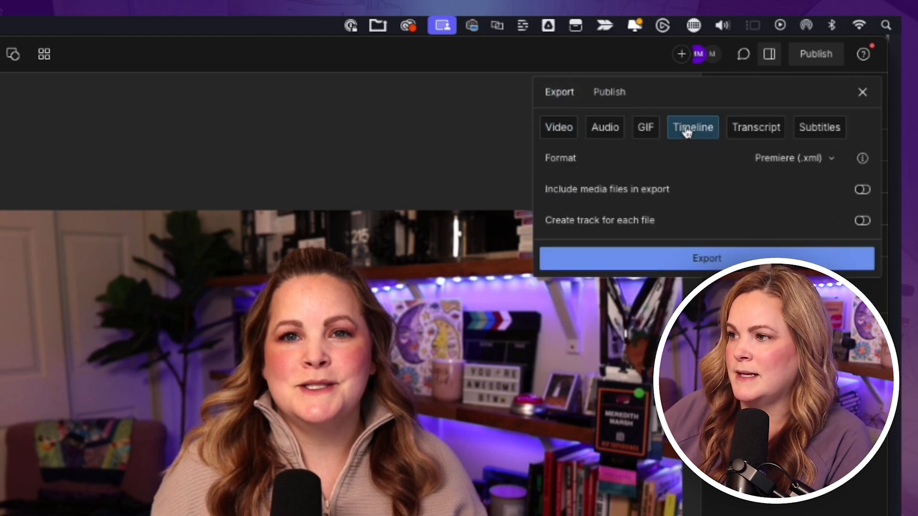
click(809, 169)
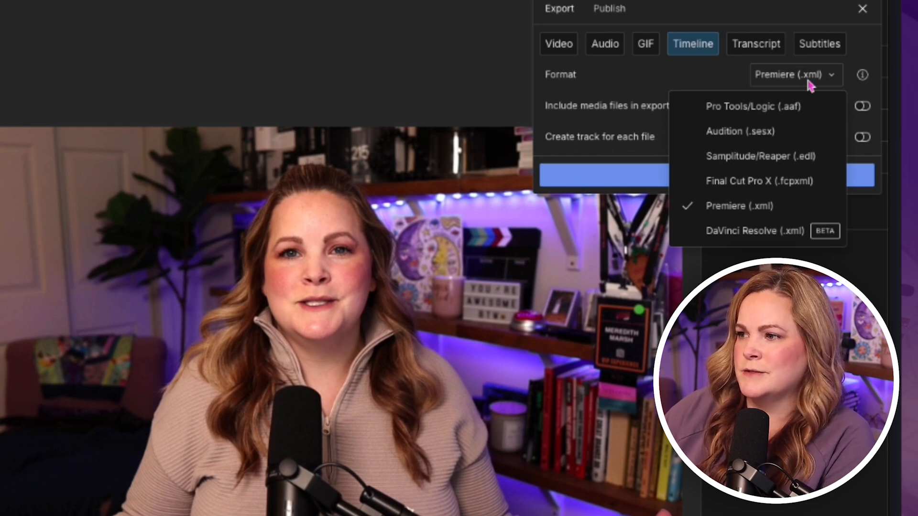
click(809, 85)
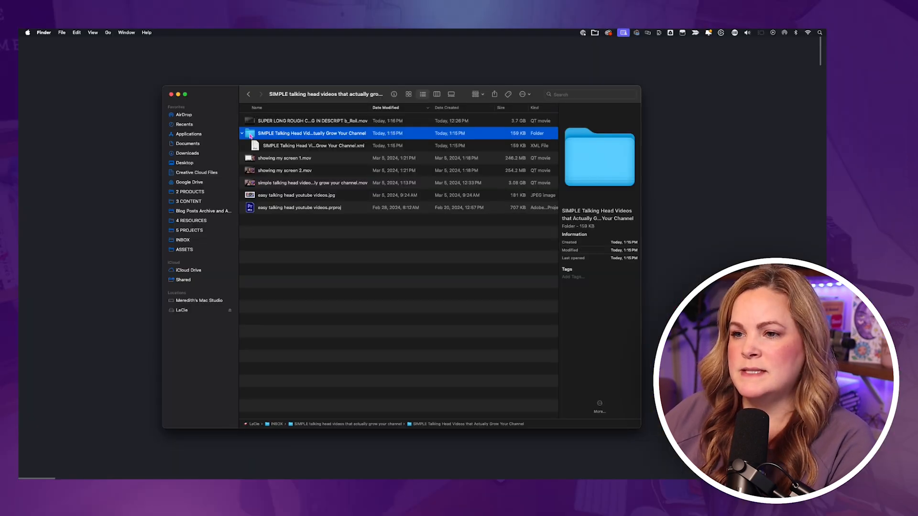
double_click(250, 135)
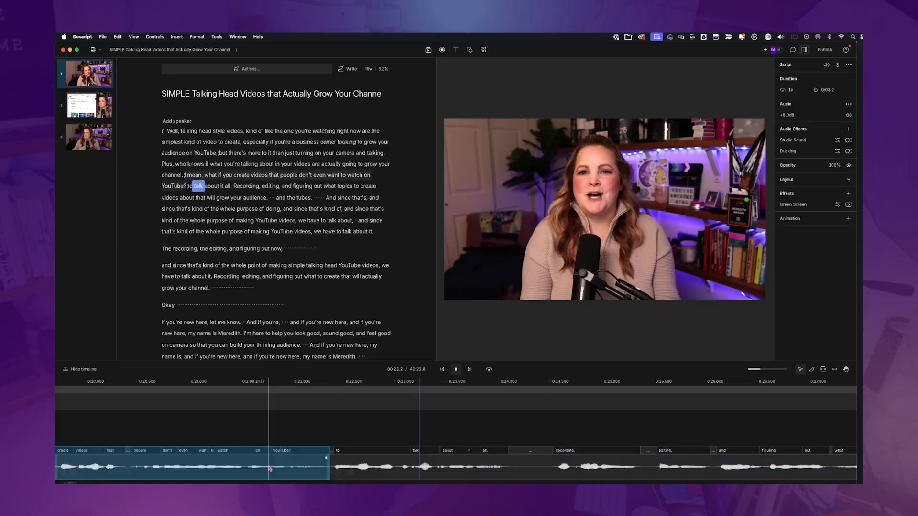
Select the transcript passage in Descript from "I mean, what if" through "The recording, the editing, and figuring out how".
drag(184, 175, 317, 249)
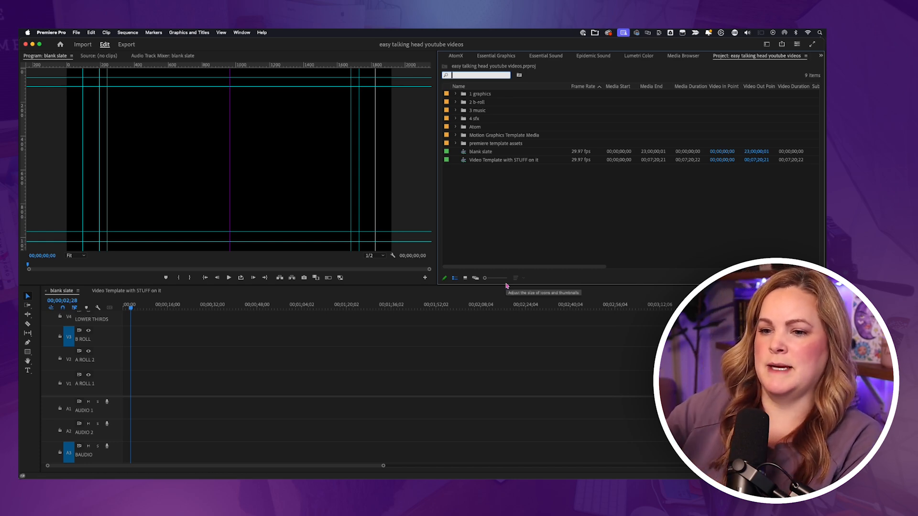
Import the exported SIMPLE Talking Head Videos XML file from Finder into the Premiere Pro project.
key(super+Tab)
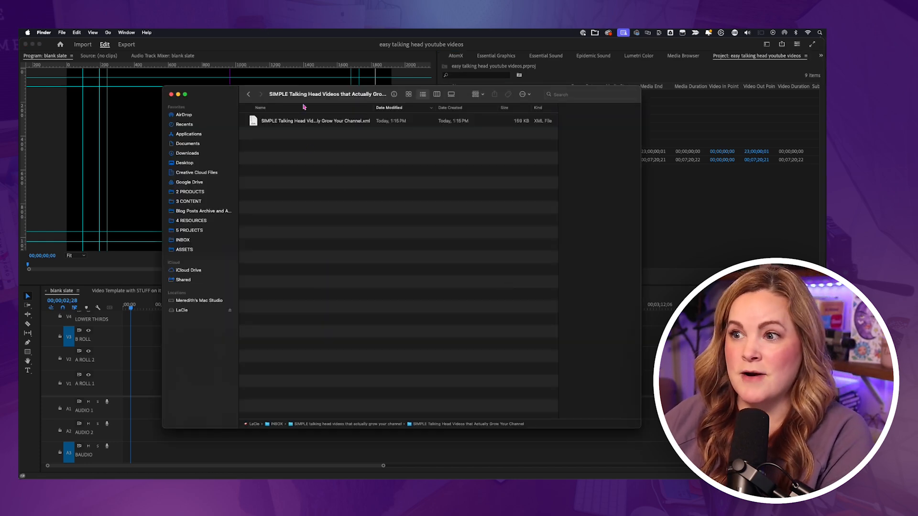
drag(357, 95, 272, 171)
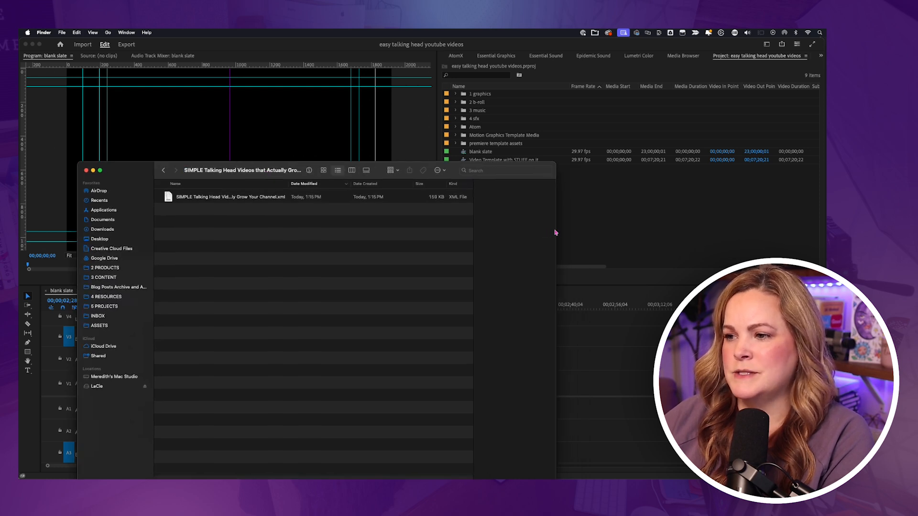
drag(556, 229, 365, 228)
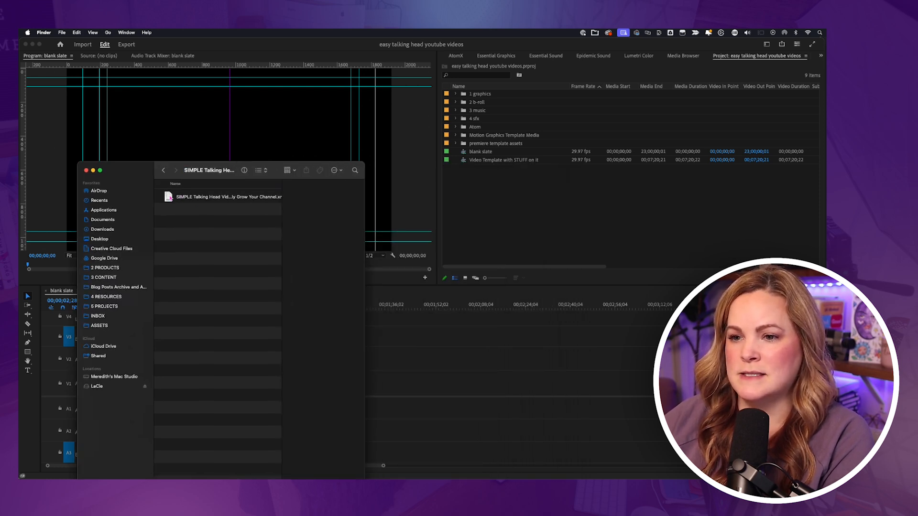
drag(169, 197, 477, 191)
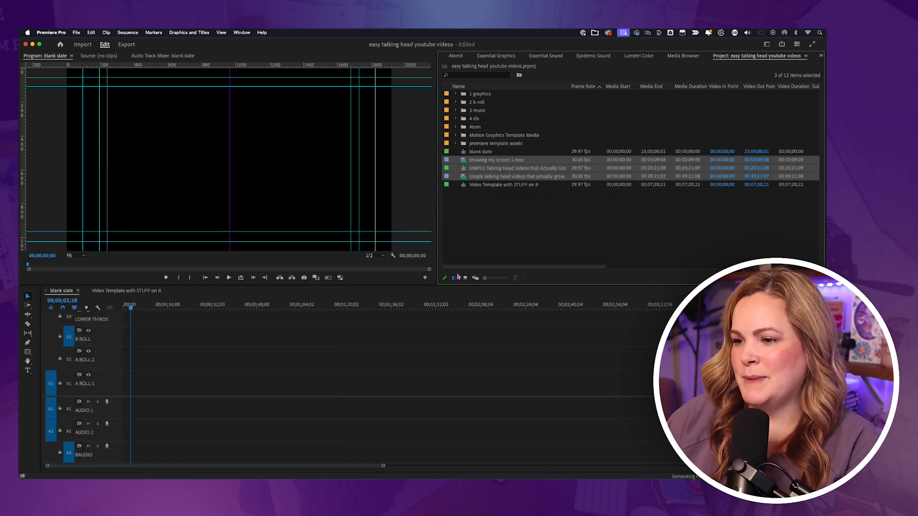
Open the imported SIMPLE Talking Head Videos sequence in the timeline and resize the panels around it.
drag(437, 285, 377, 330)
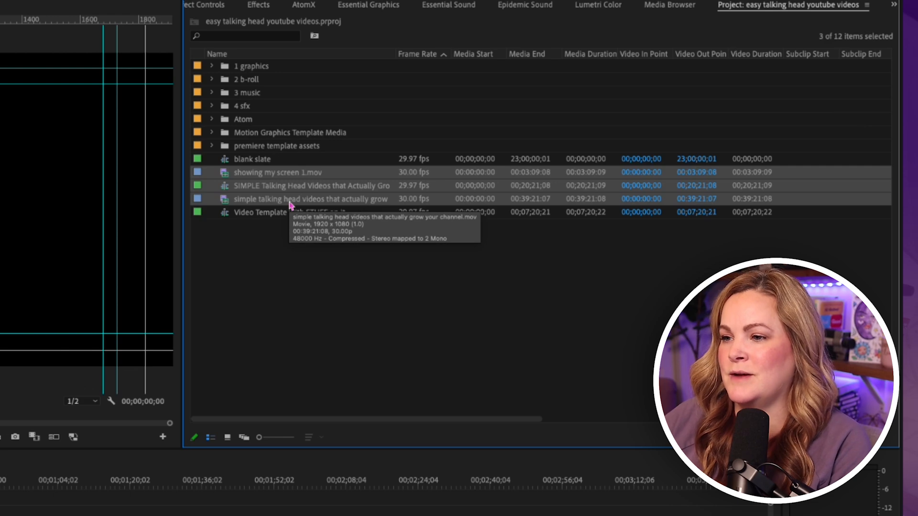
click(282, 186)
double_click(225, 187)
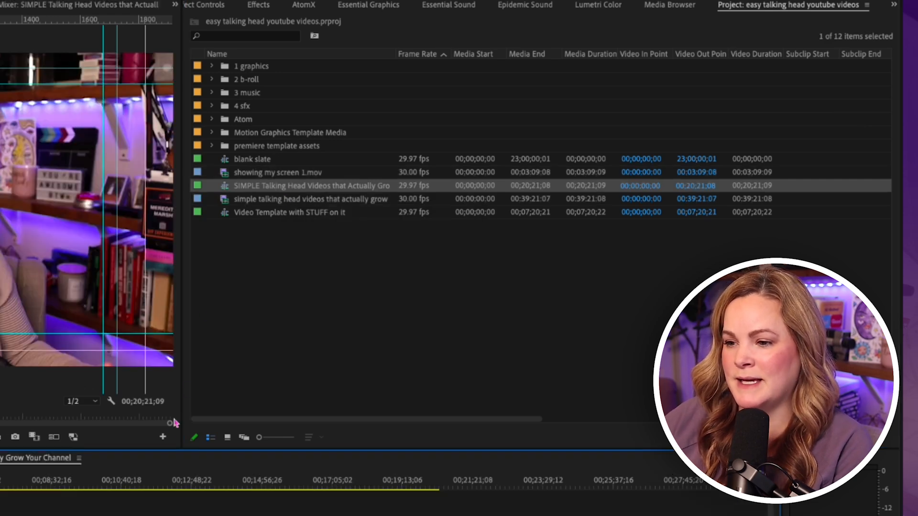
drag(181, 450, 296, 371)
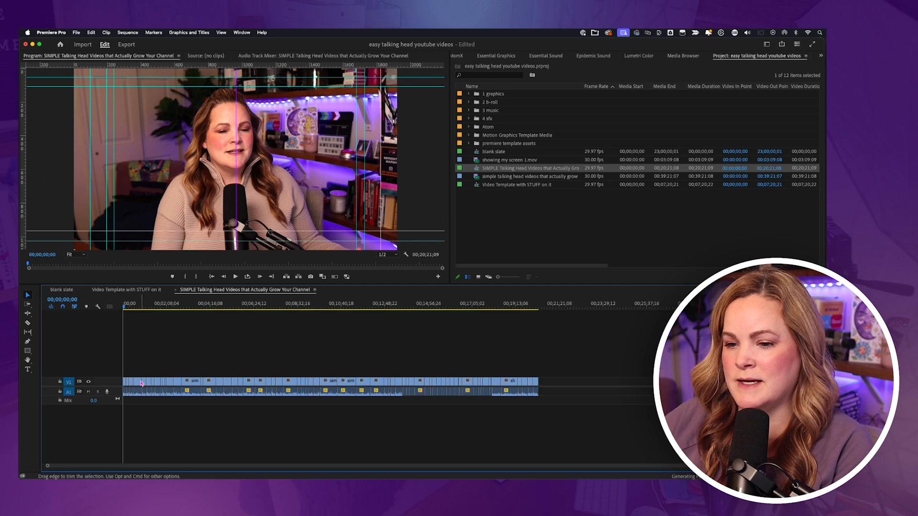
Inspect the individual cuts in the imported sequence and scrub the playhead to about 00;02;07;18.
click(138, 383)
key(equal)
key(equal)
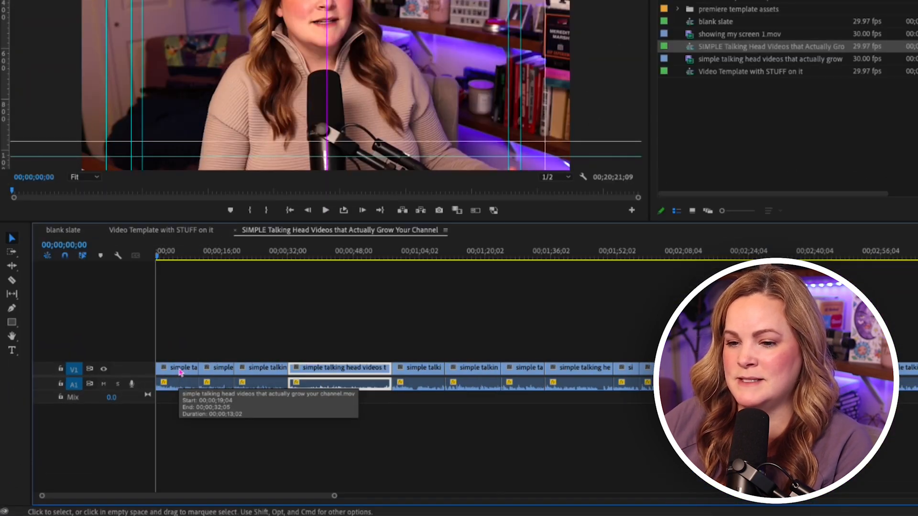
drag(196, 251, 680, 286)
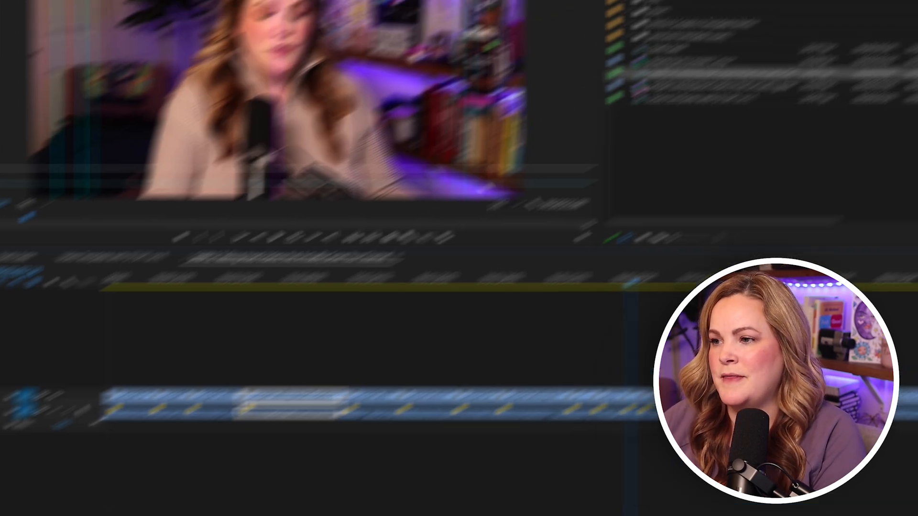
Switch to Descript and add the talking-head and screen recordings from the Easy Talking Head Videos folder to the composition.
click(690, 60)
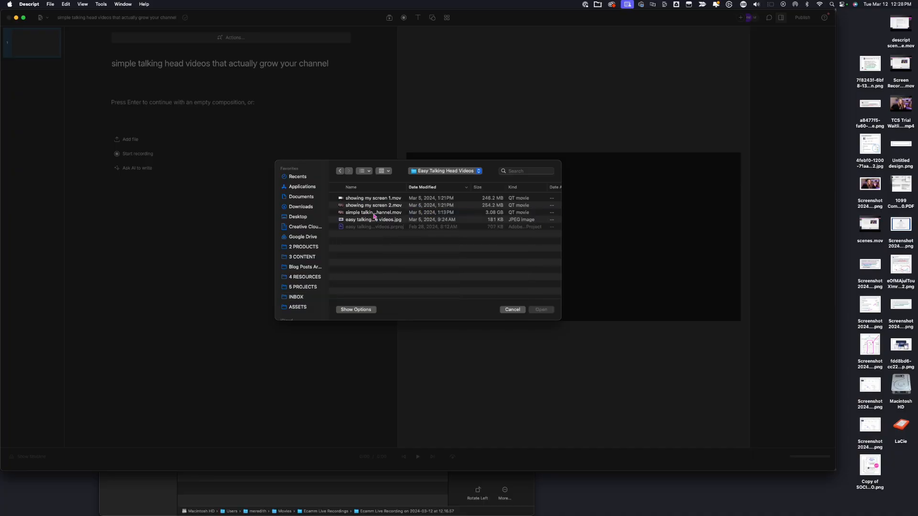
drag(374, 214, 375, 200)
click(540, 309)
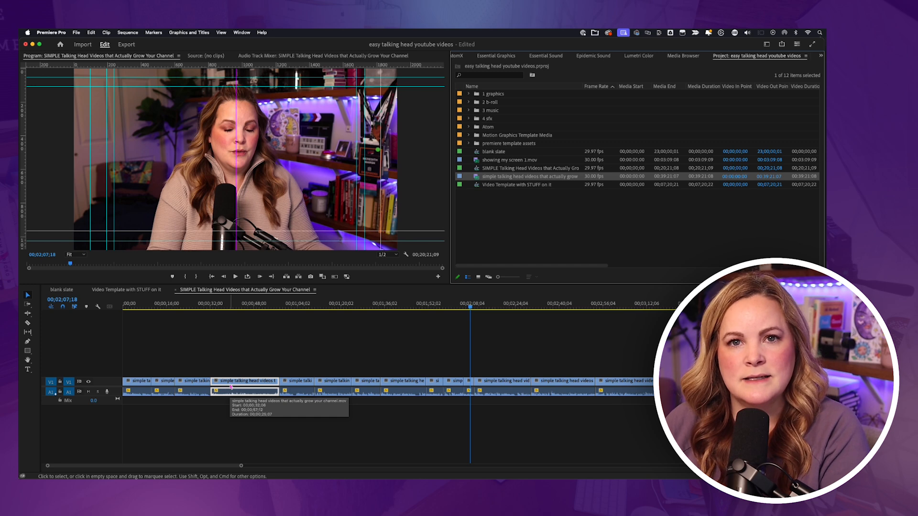
Copy all clips from the imported SIMPLE Talking Head Videos sequence in Premiere Pro into the blank slate sequence, starting at its beginning.
click(478, 170)
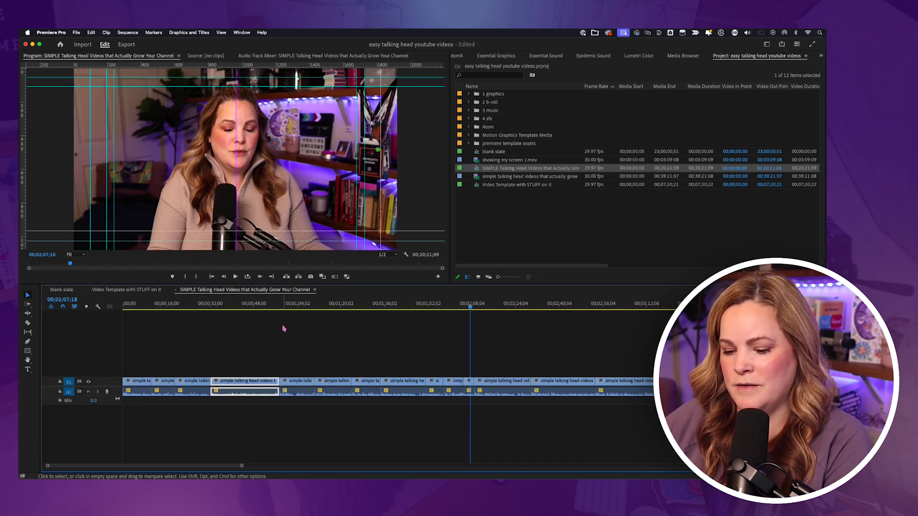
key(super+a)
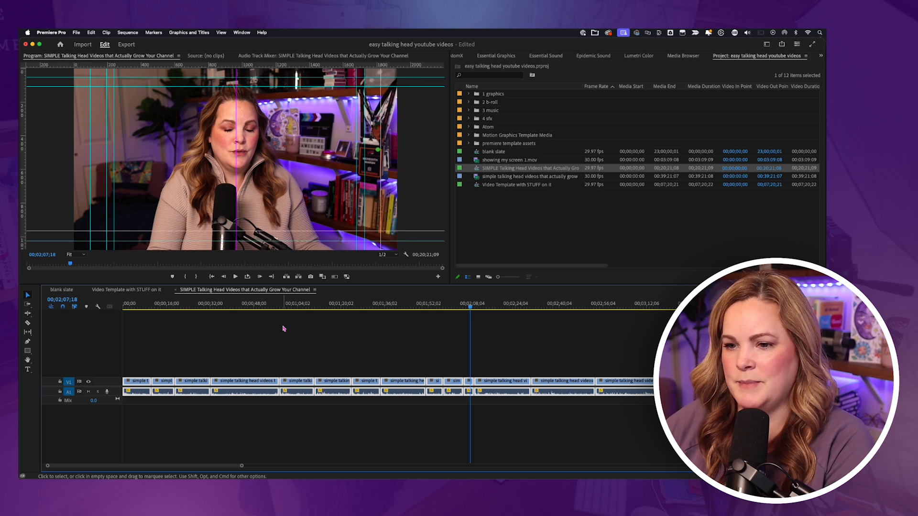
click(62, 290)
click(139, 304)
drag(131, 303, 96, 302)
key(super+v)
drag(190, 338, 188, 412)
scroll(187, 414, left, 10)
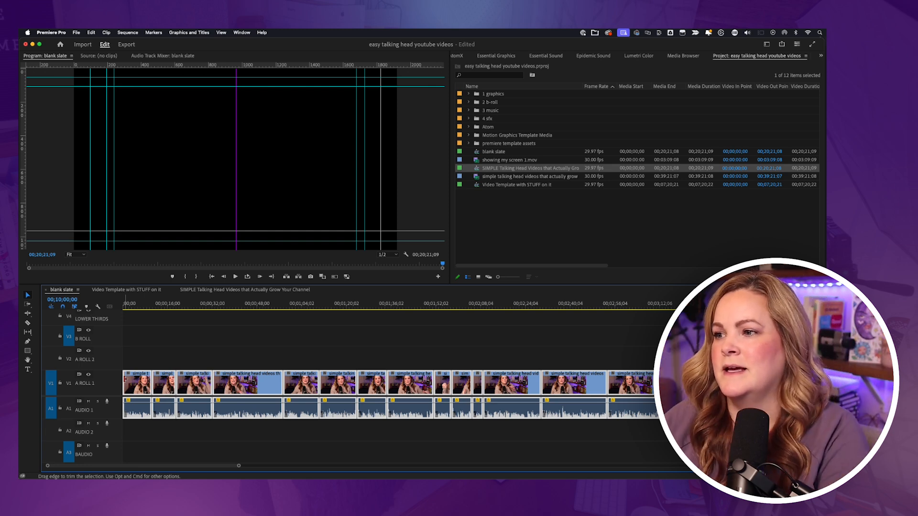
Rename the blank slate sequence as "SIMPLE Talking Head Videos that Actually Grow Your Channel" and delete the imported original sequence.
click(490, 172)
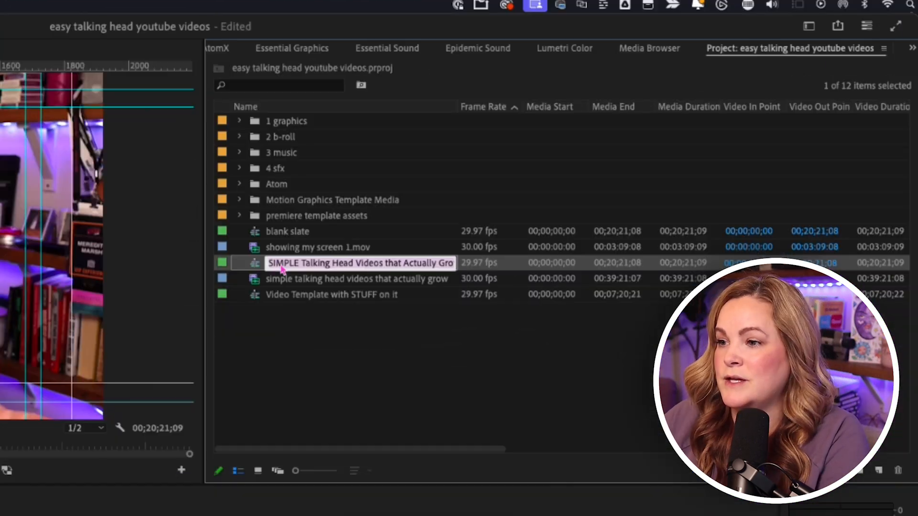
click(289, 299)
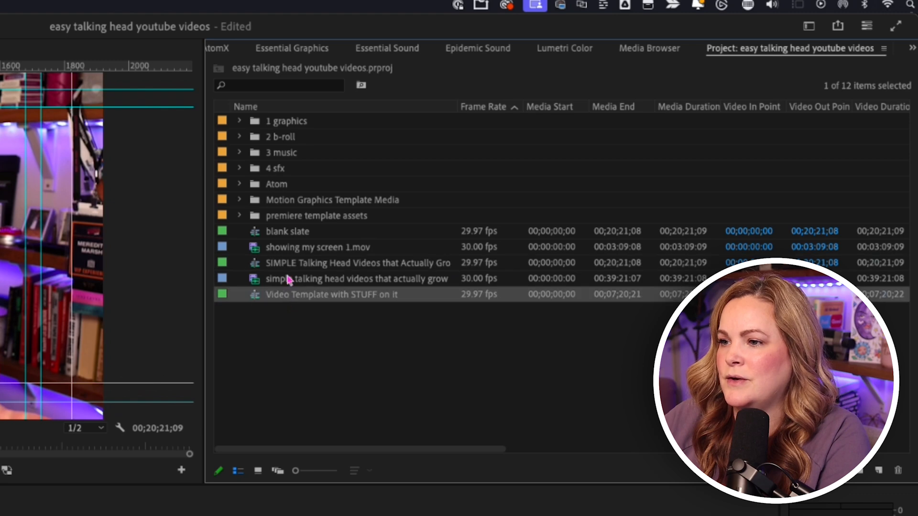
click(285, 234)
click(281, 234)
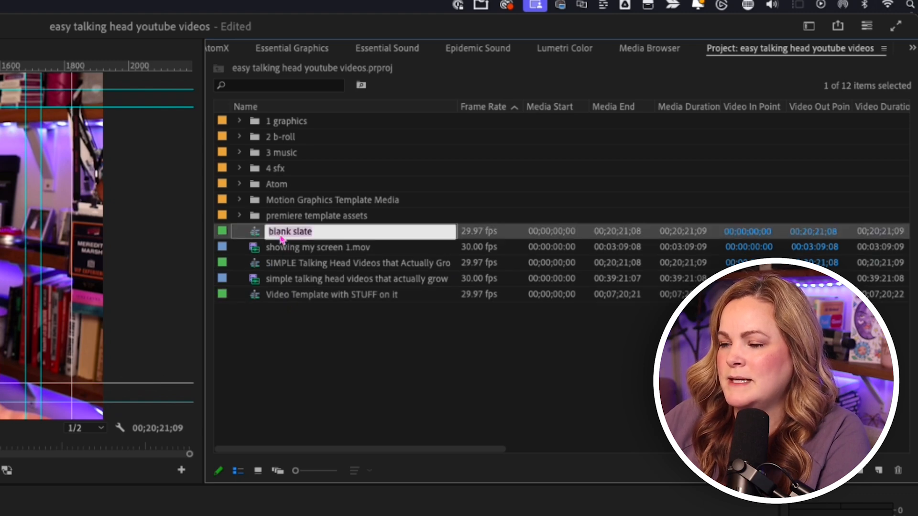
text(SIMPLE Talking Head Videos that Actually Grow Your Channel)
click(257, 269)
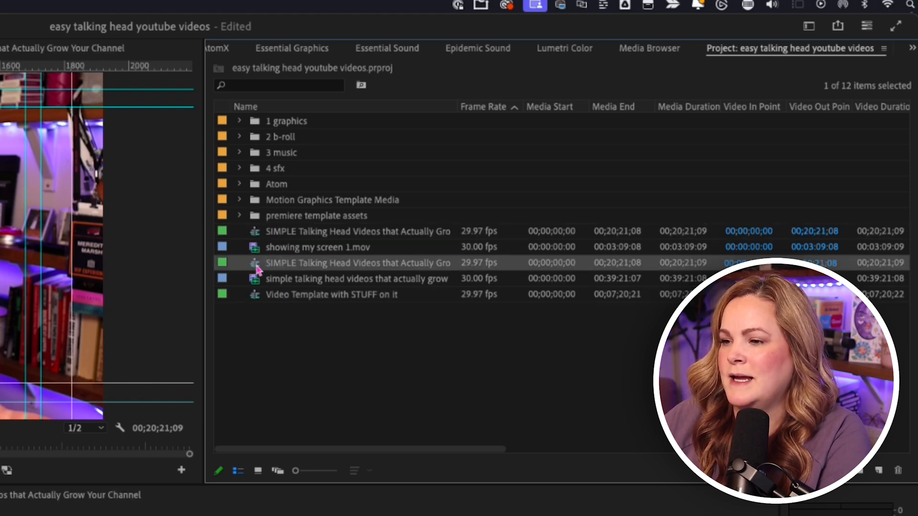
key(Delete)
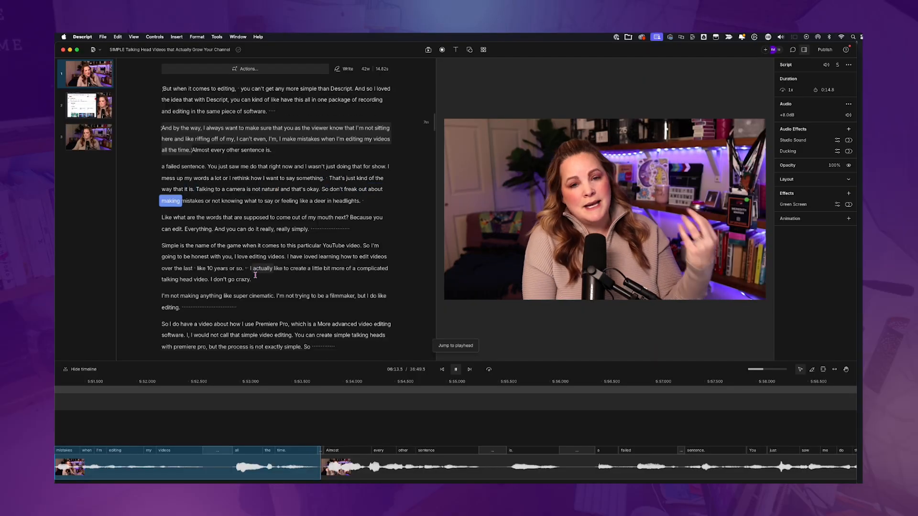
Switch to Descript and delete the long pause after "And you can do it really, really simply." from the transcript.
drag(310, 217, 350, 219)
key(BackSpace)
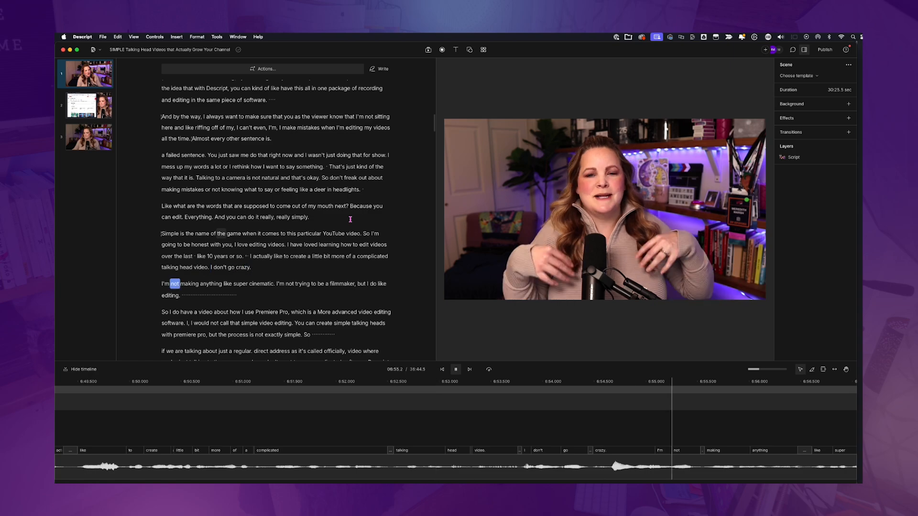
key(space)
drag(222, 236, 267, 235)
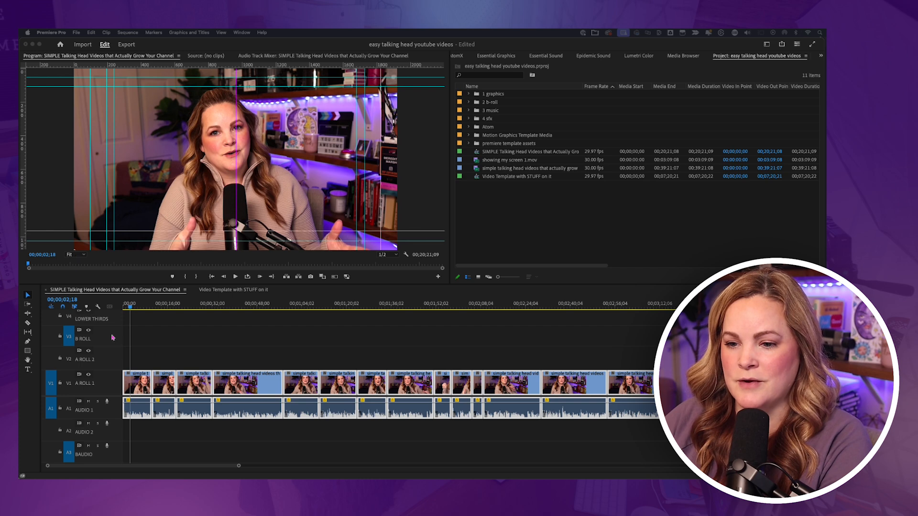
Return to Premiere Pro, examine the opening clips of the sequence up close, and move the playhead to the start.
click(136, 378)
key(super+=)
key(super+-)
key(=)
key(=)
key(=)
key(=)
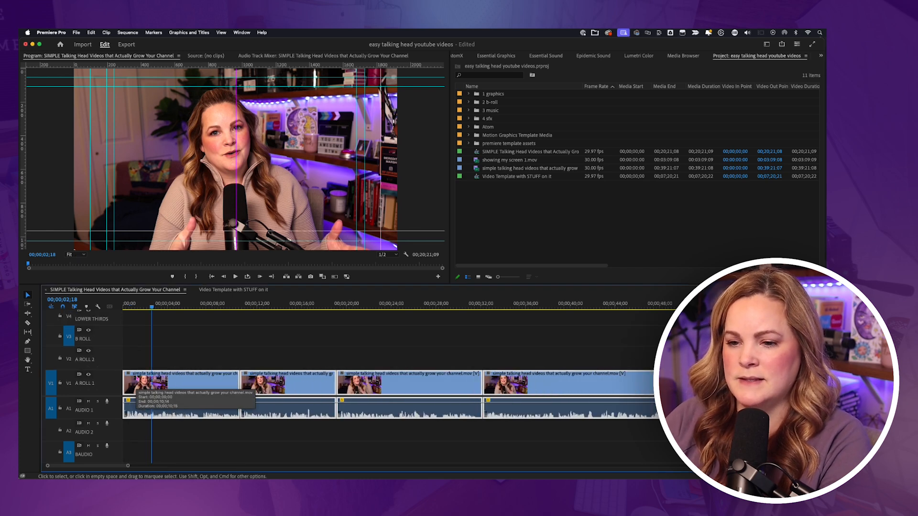
drag(144, 308, 112, 305)
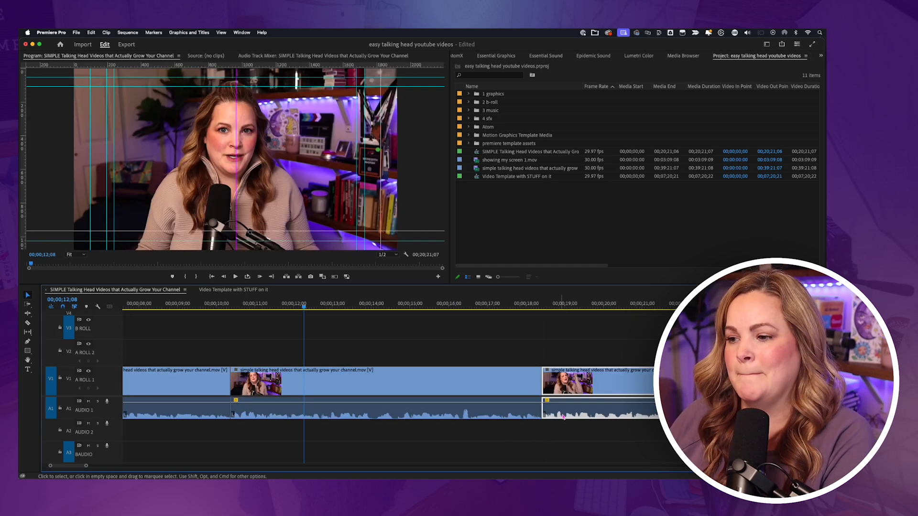
Trim the end of the third A ROLL 1 clip back to about 00;00;30;23 and bring the following clip's start up to it.
click(582, 442)
scroll(582, 443, right, 5)
scroll(519, 382, up, 4)
click(519, 381)
scroll(519, 381, right, 1)
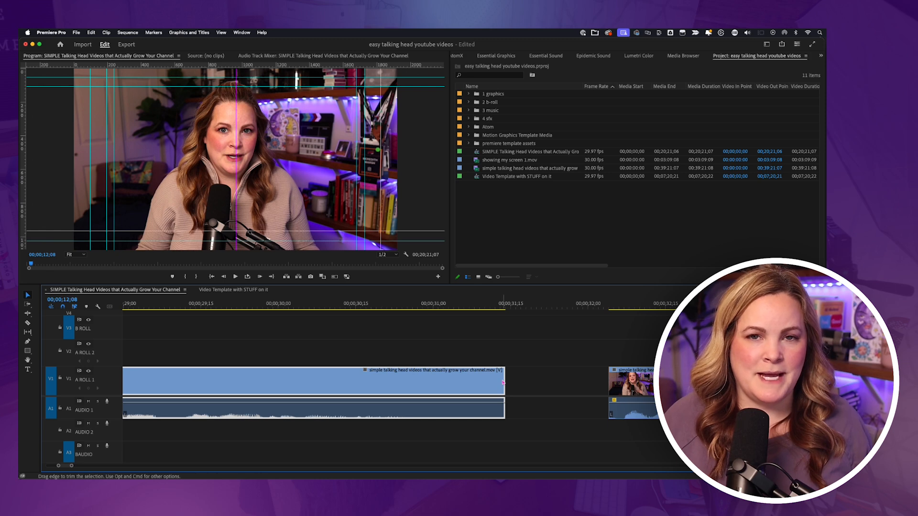
drag(503, 381, 401, 381)
drag(610, 381, 415, 374)
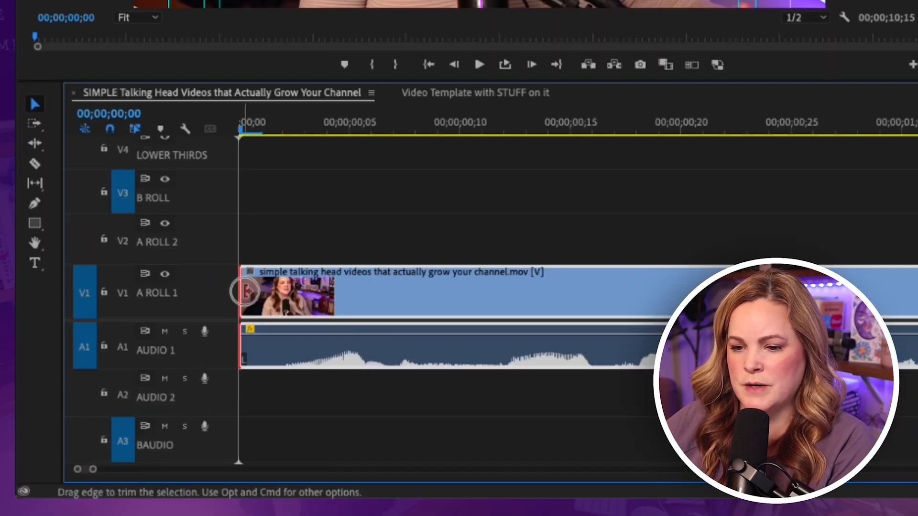
Trim about two frames off the start of the first A ROLL 1 clip and delete the gap left there.
drag(245, 292, 283, 291)
key(Delete)
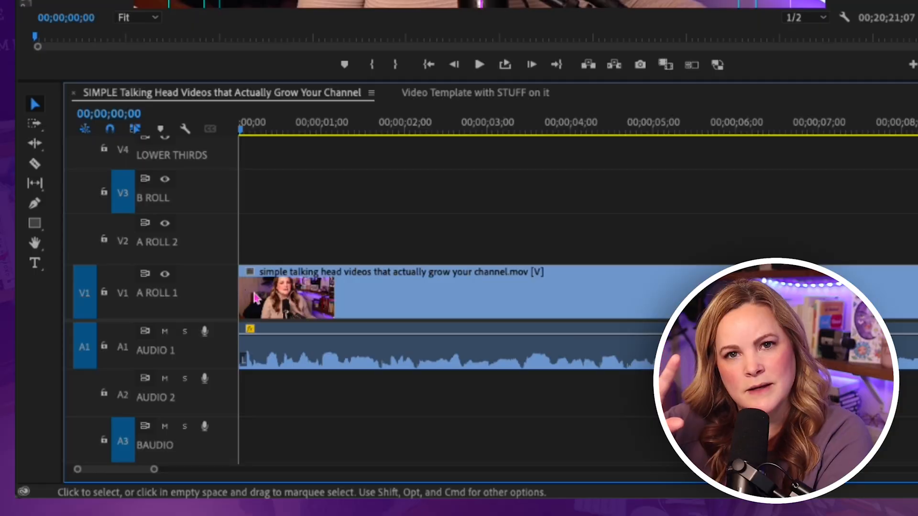
Select the first clip and play the sequence to review the pacing towards the cut with the second clip.
key(d)
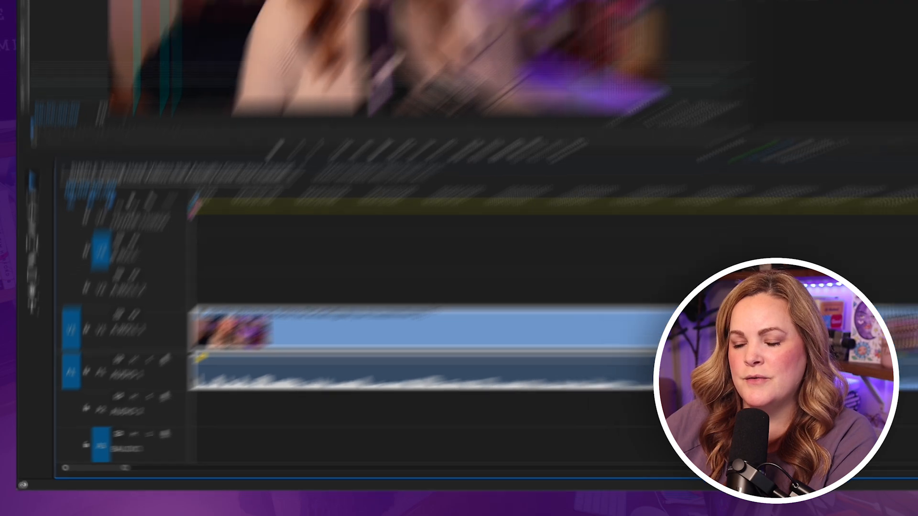
key(space)
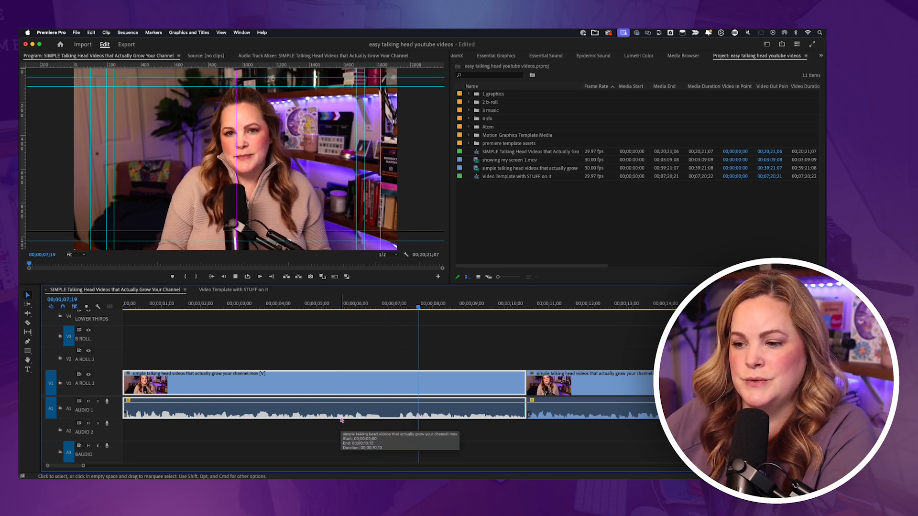
key(space)
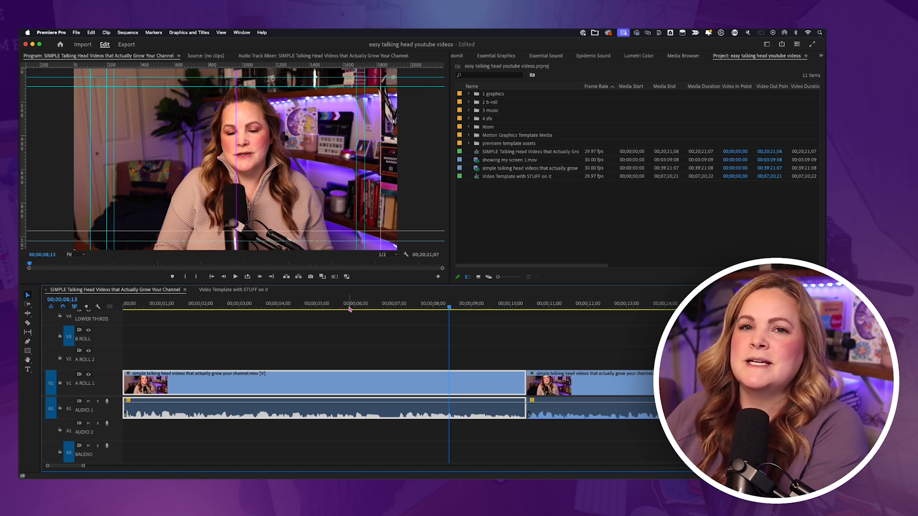
scroll(494, 353, right, 5)
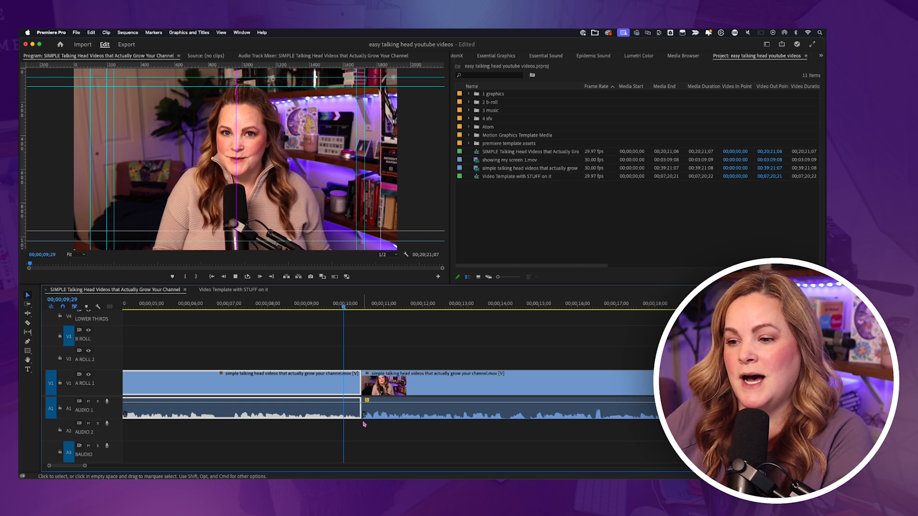
key(space)
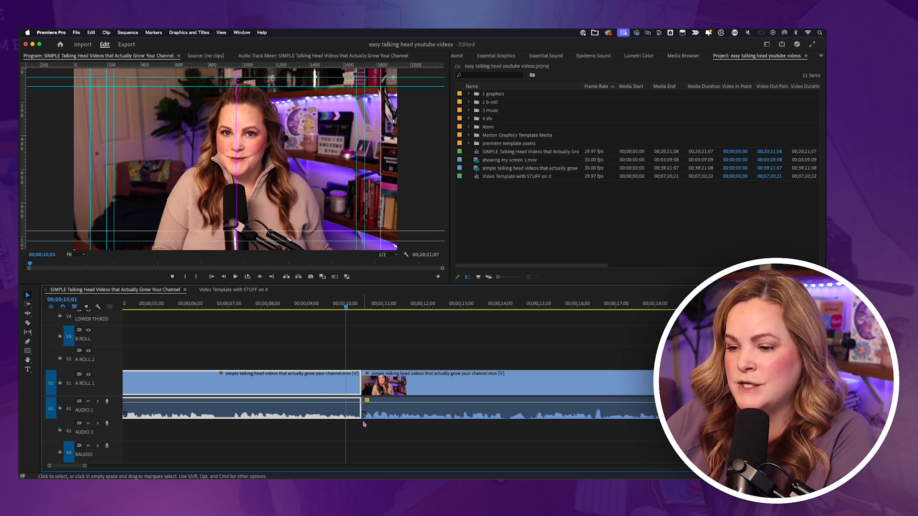
Adjust the end of the first A ROLL 1 clip at its cut with the second clip.
key(super+=)
key(=)
key(=)
key(=)
scroll(363, 425, right, 7)
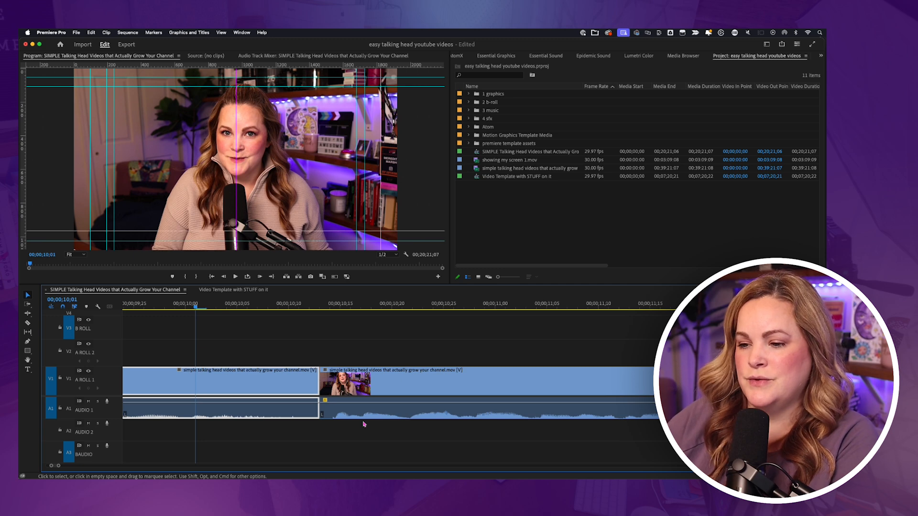
click(266, 435)
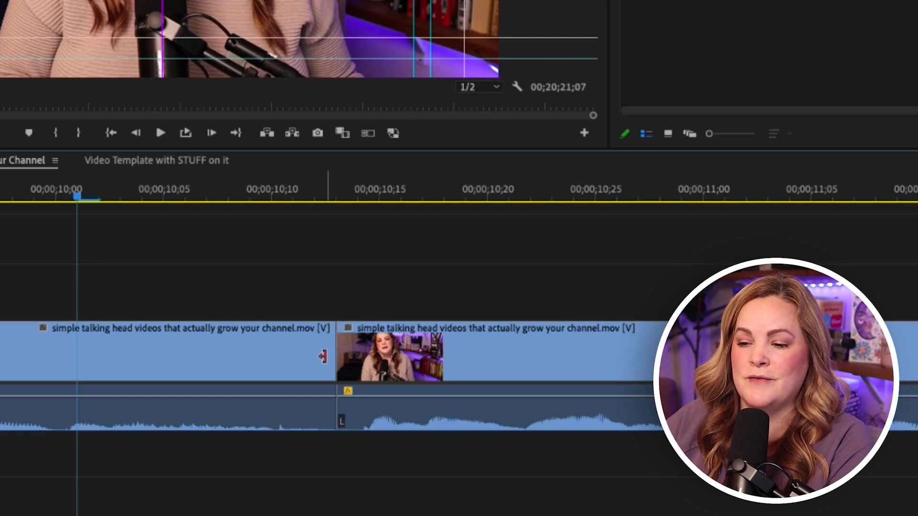
mouse_move(326, 354)
mouse_down()
mouse_move(287, 355)
mouse_move(382, 352)
mouse_move(337, 354)
mouse_up()
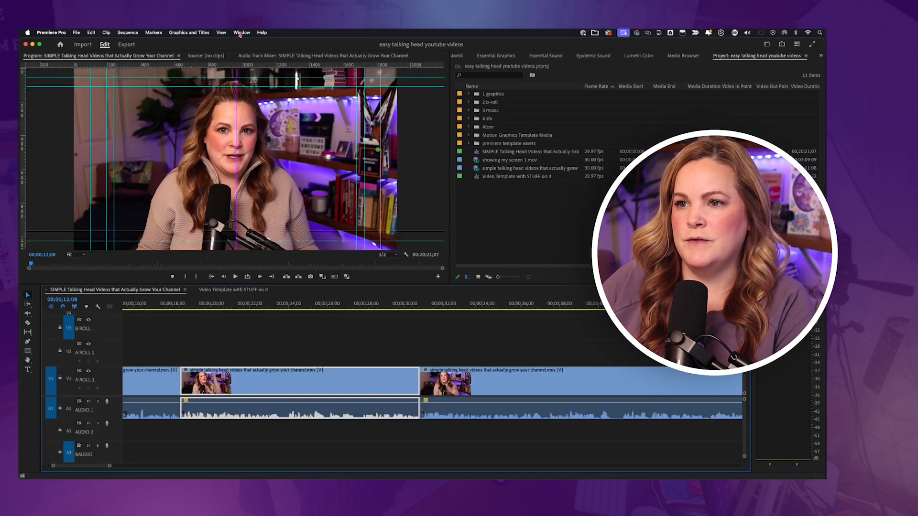
Bring up the Audio Meters panel for checking the sequence's audio levels.
click(241, 32)
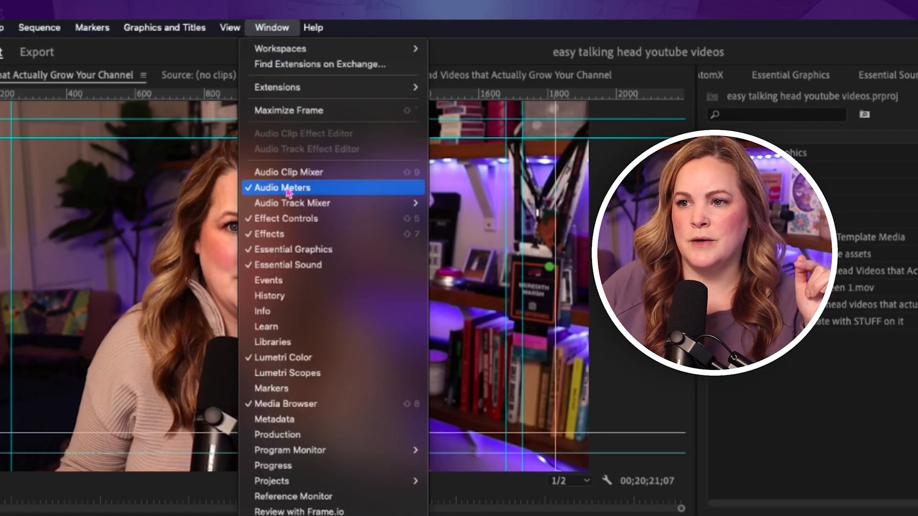
click(288, 188)
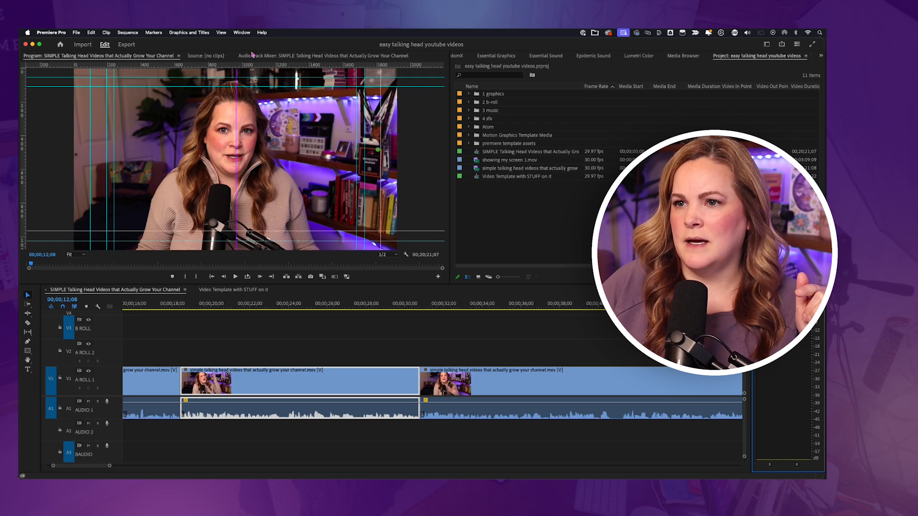
click(246, 32)
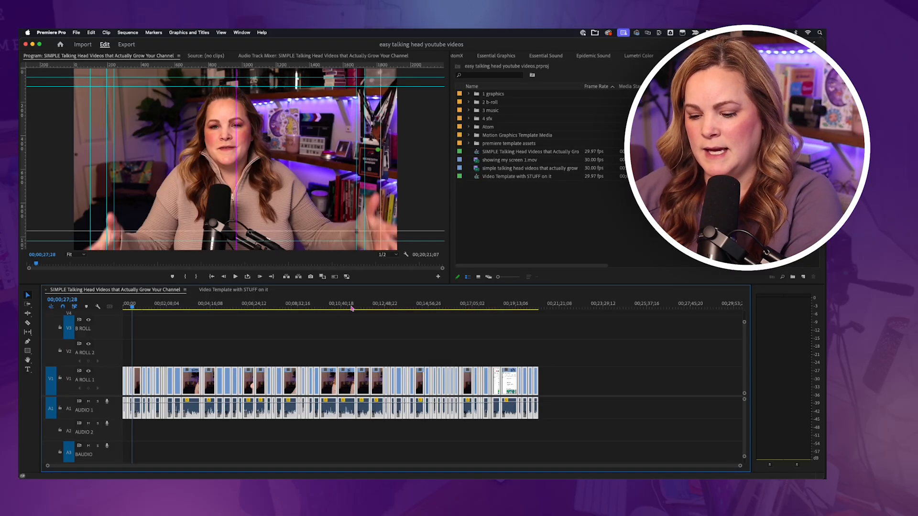
Normalize all audio peaks of the selected clips to -6 dB and play the sequence to check the level meters.
key(g)
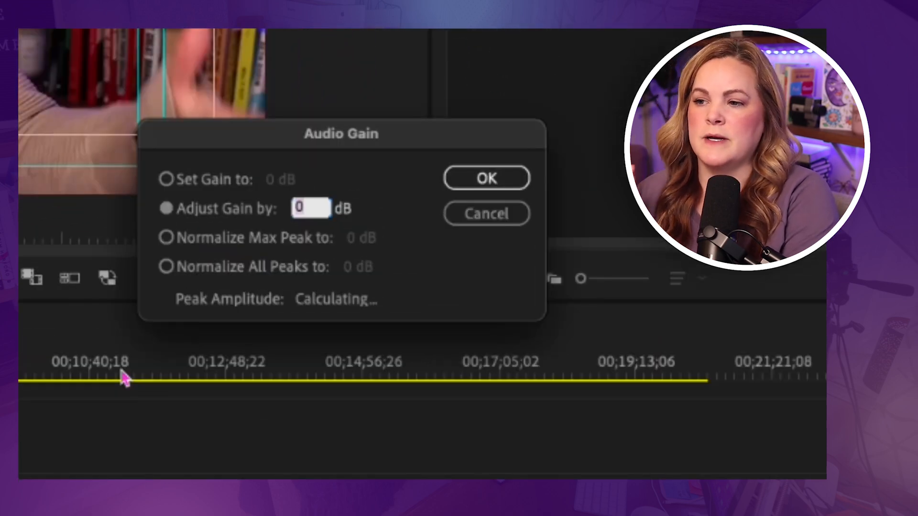
click(166, 266)
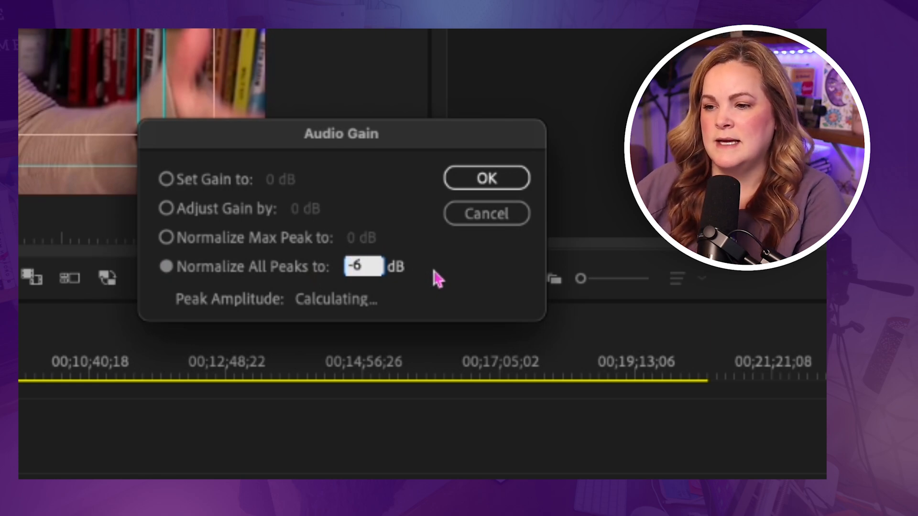
click(495, 187)
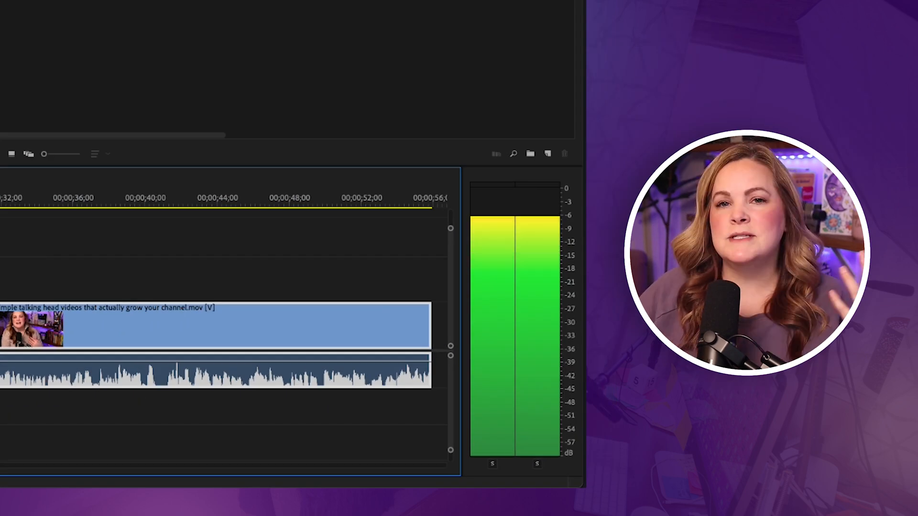
key(space)
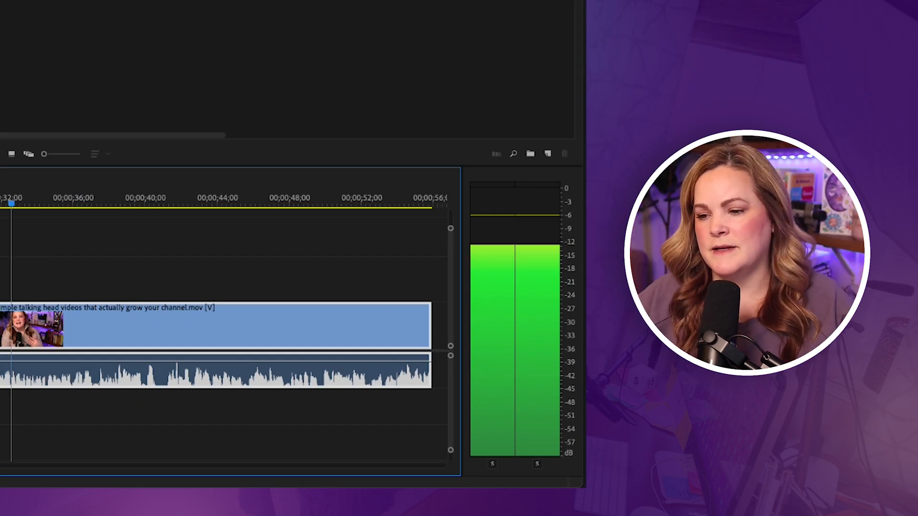
key(space)
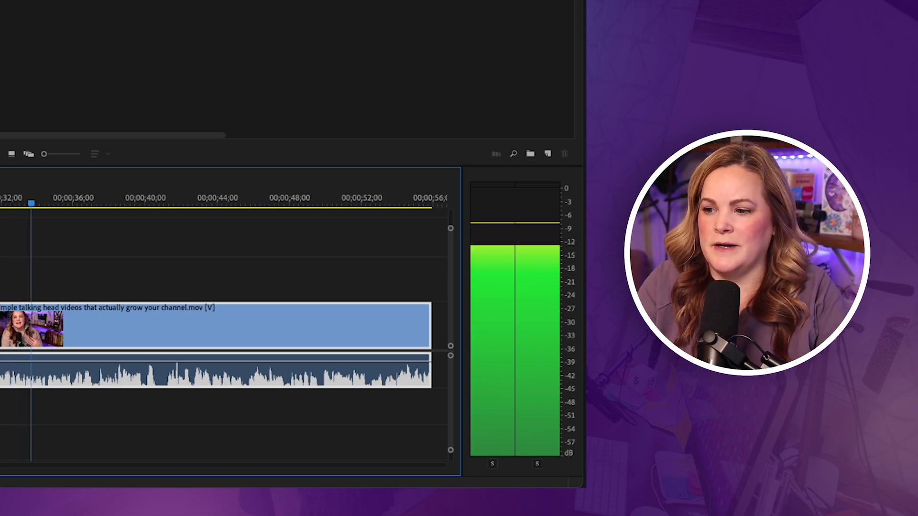
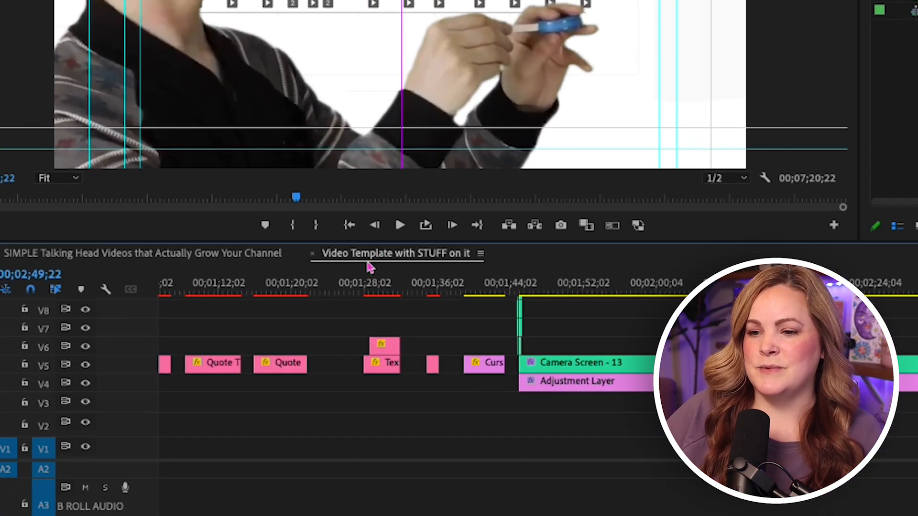
Copy the presenter-name lower third from the Video Template with STUFF on it sequence and paste it into the SIMPLE Talking Head sequence.
scroll(297, 335, left, 5)
click(187, 353)
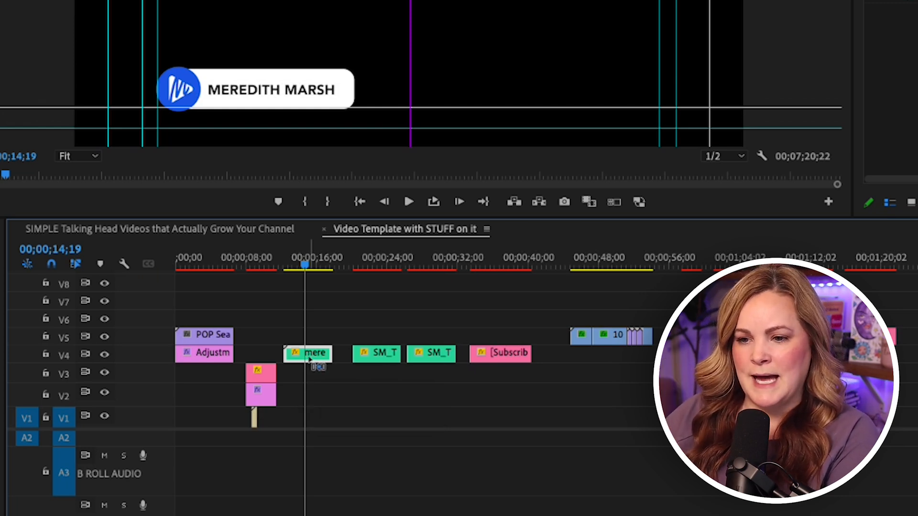
click(249, 232)
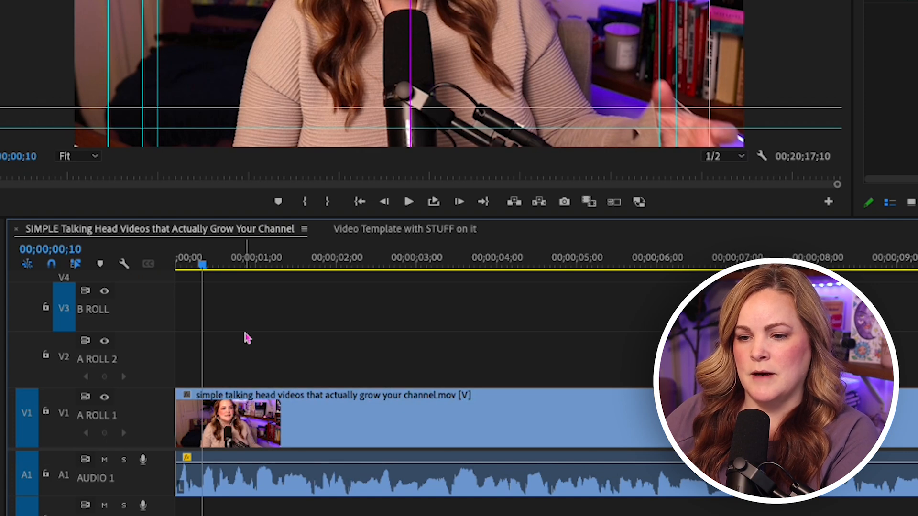
key(ctrl+v)
key(minus)
key(minus)
Move the pasted name lower third to the LOWER THIRDS track at about 00;00;31, over the talking-head footage.
click(541, 261)
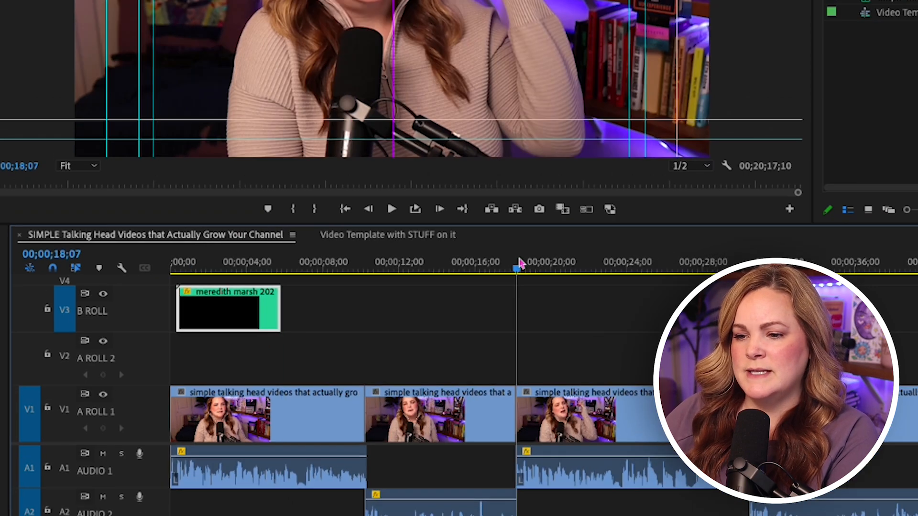
drag(240, 312, 322, 315)
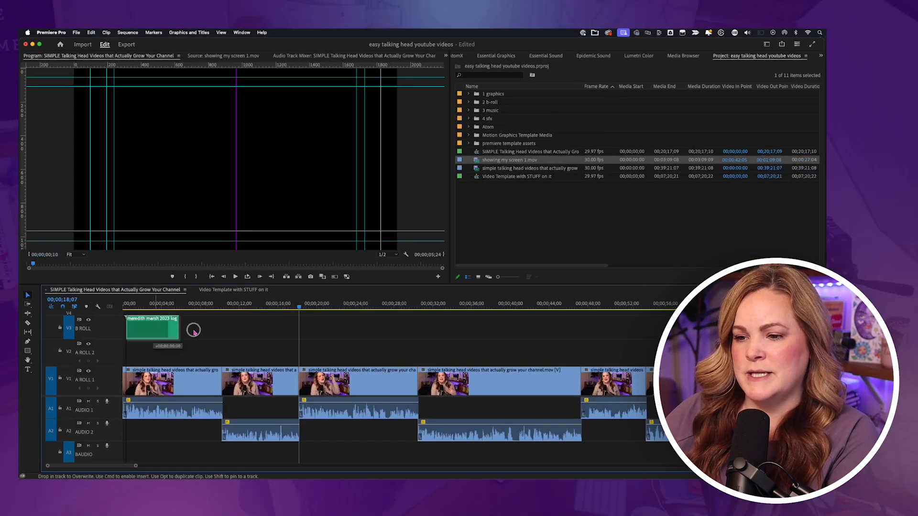
drag(194, 332, 324, 357)
scroll(325, 363, up, 1)
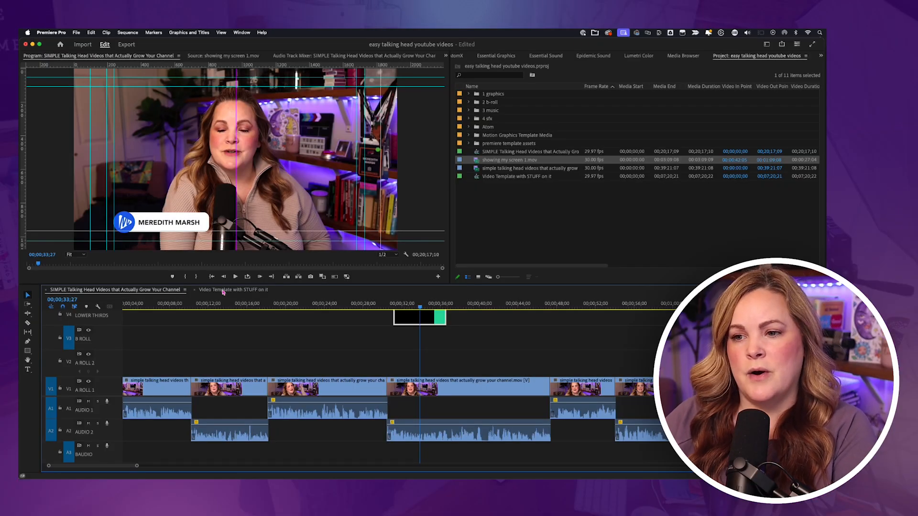
Review the TikTok, Instagram and other reusable graphics in the Video Template with STUFF on it sequence.
click(222, 291)
click(217, 307)
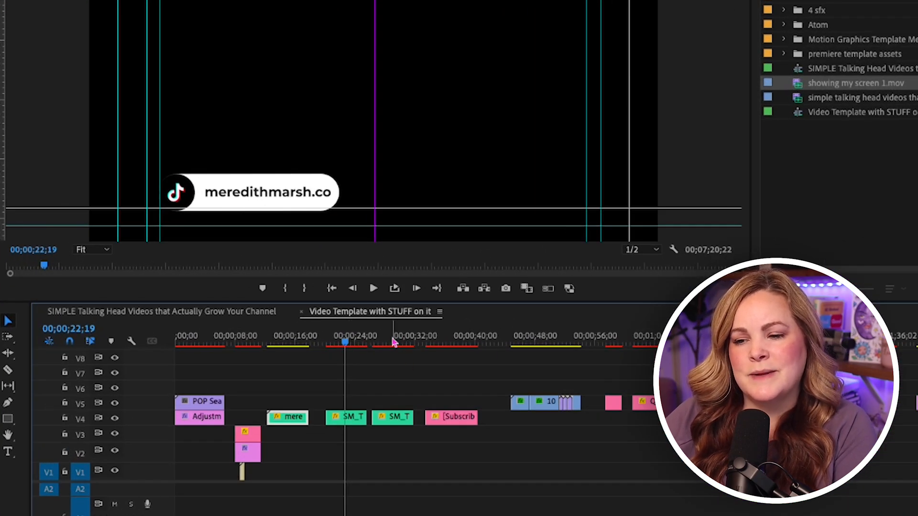
click(389, 341)
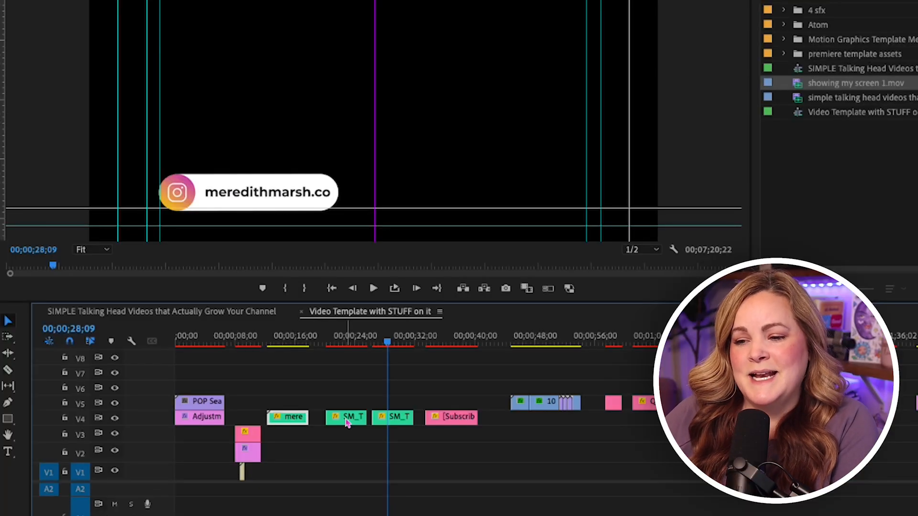
click(288, 336)
drag(462, 338, 568, 337)
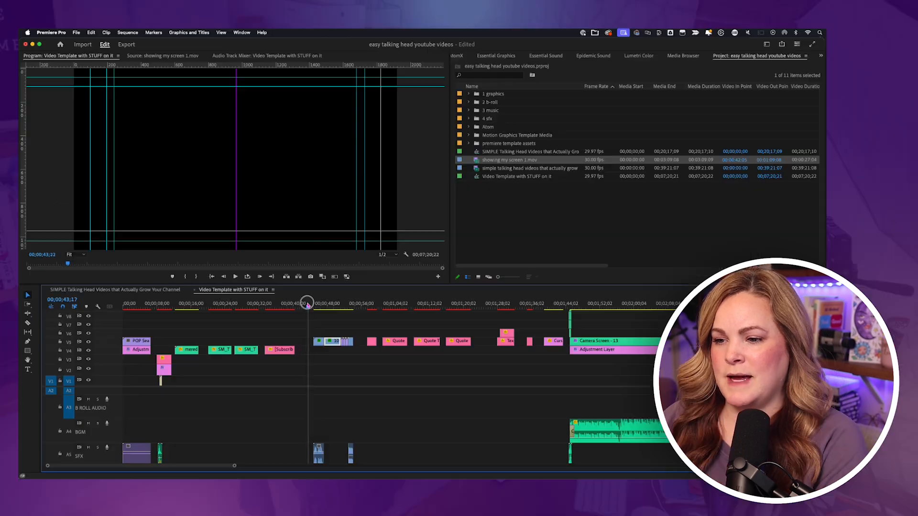
Copy the green-screen meme clip from the template onto the main sequence's B ROLL track at about 00;00;21 and preview it.
drag(345, 306, 332, 330)
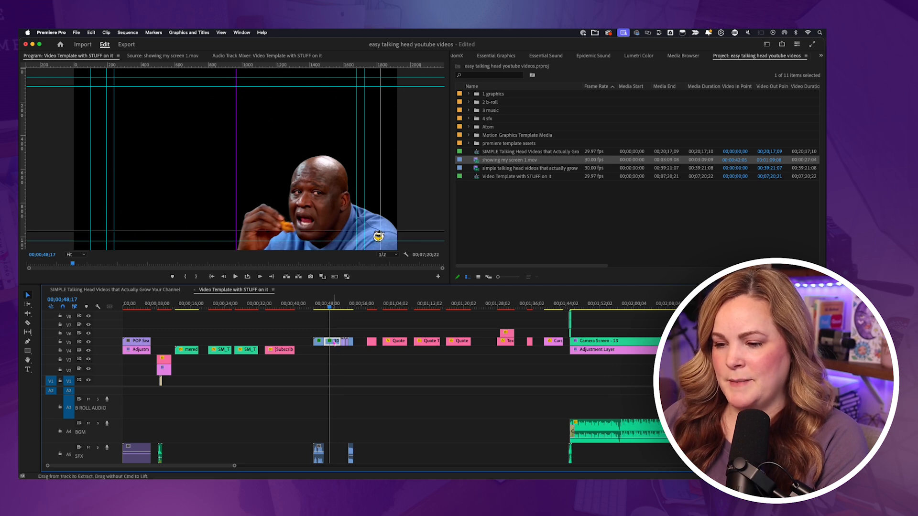
click(157, 289)
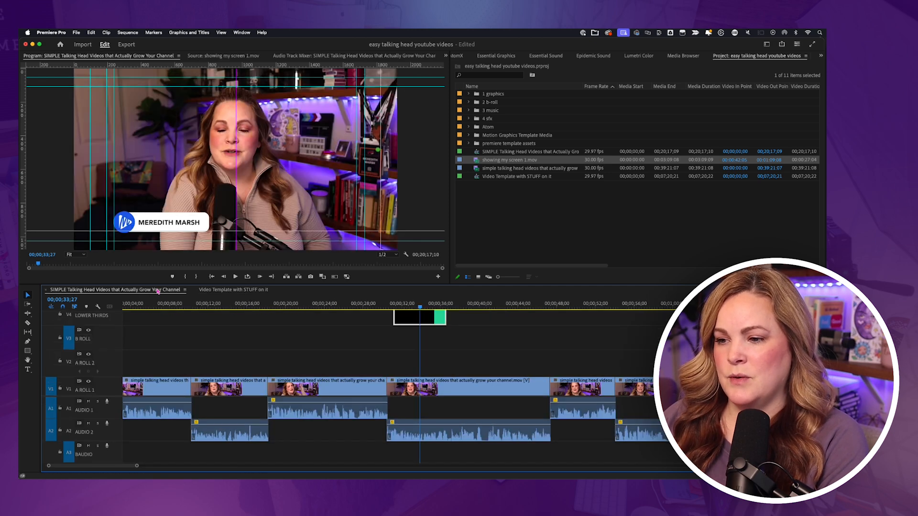
scroll(361, 344, right, 5)
scroll(362, 347, right, 3)
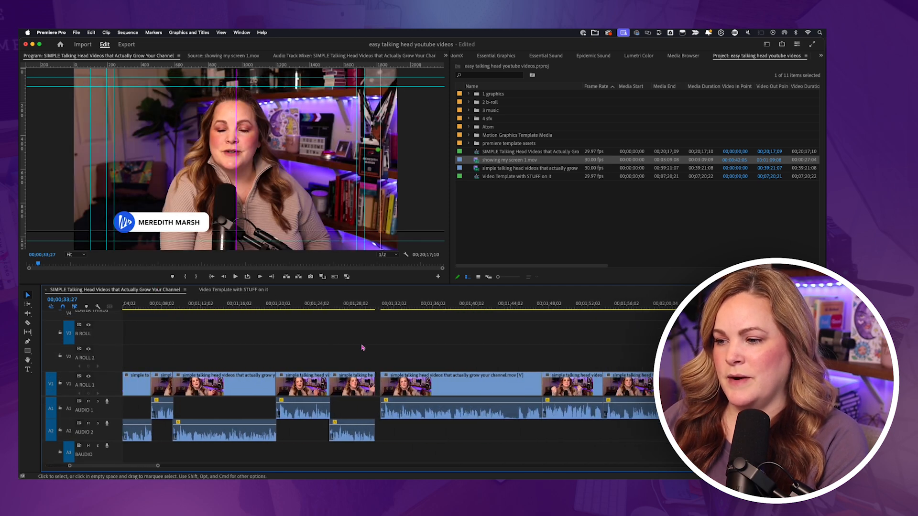
scroll(362, 348, left, 10)
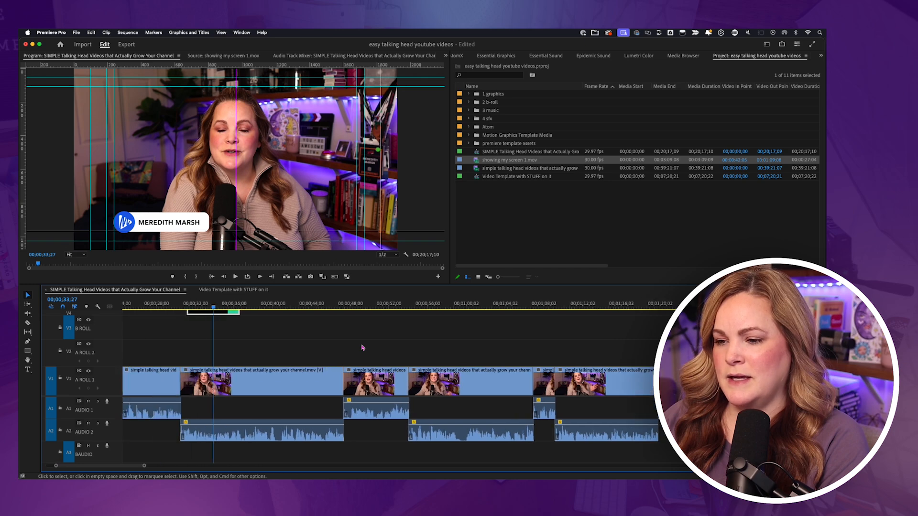
click(434, 306)
key(super+v)
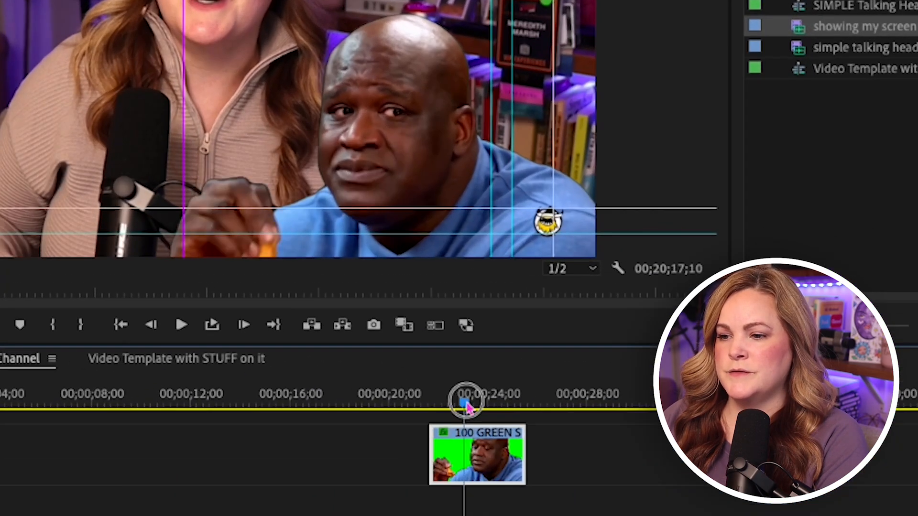
drag(466, 406, 502, 404)
Examine the meme clip's effect settings, including its Motion scale.
click(470, 55)
click(506, 56)
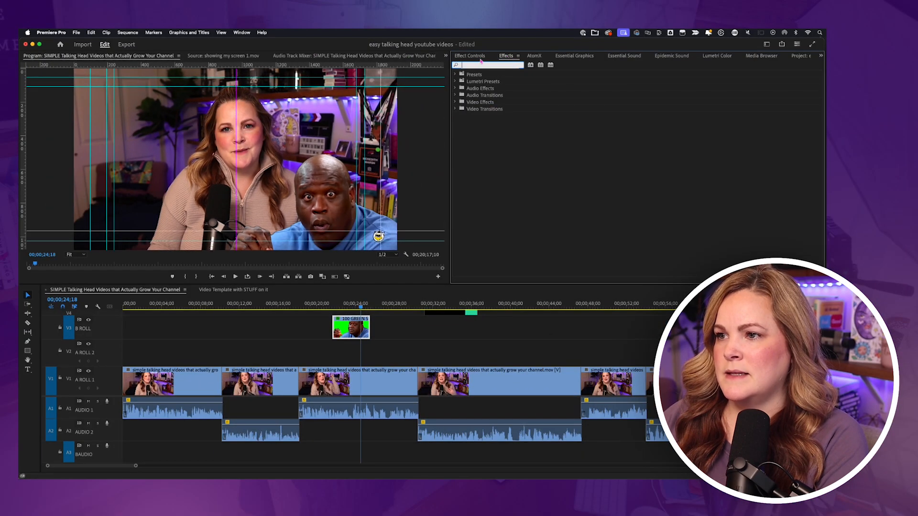
click(481, 59)
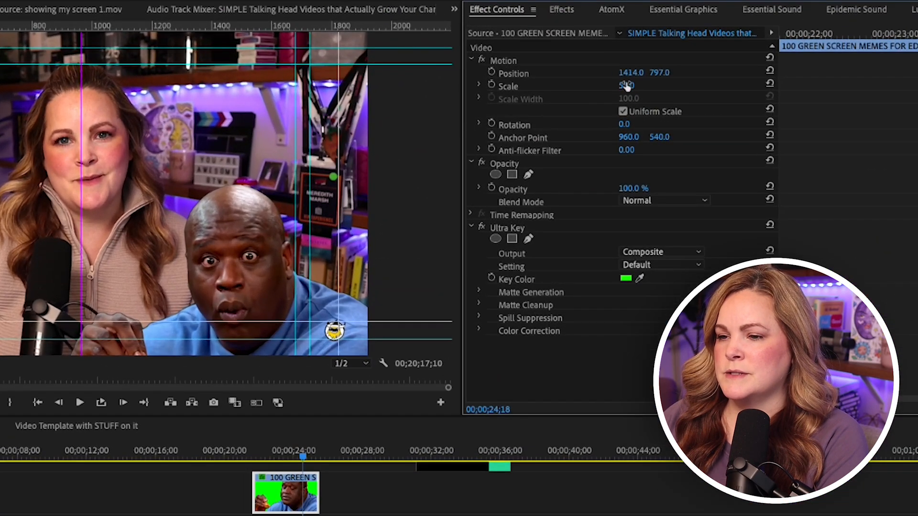
drag(626, 85, 636, 85)
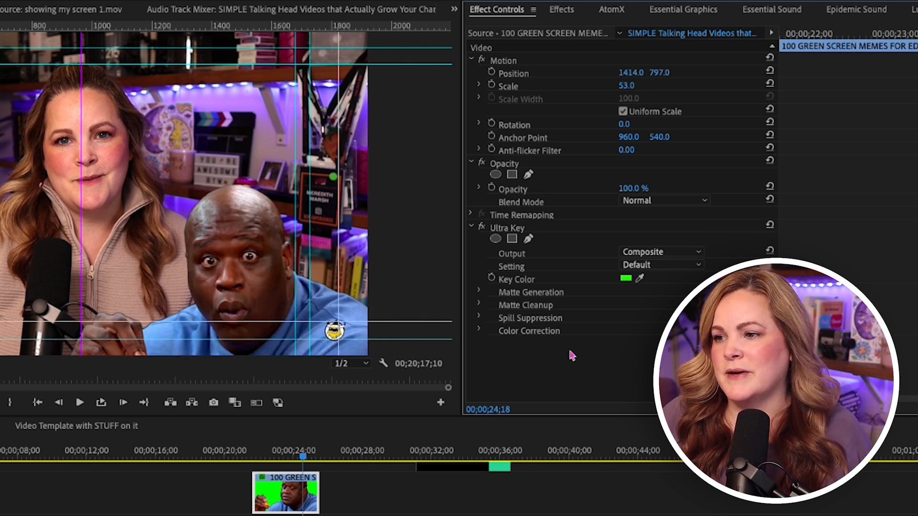
Remove the Ultra Key effect from the green-screen meme clip.
click(509, 229)
click(529, 322)
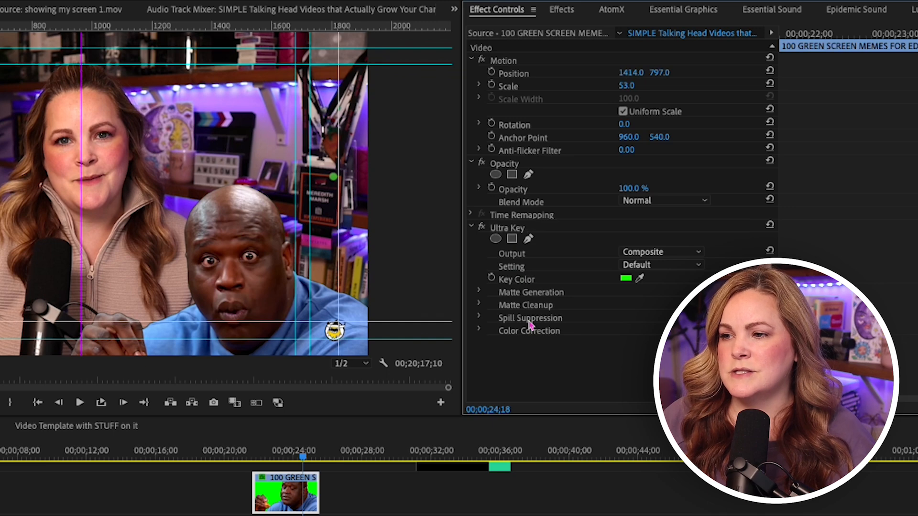
click(508, 234)
key(Delete)
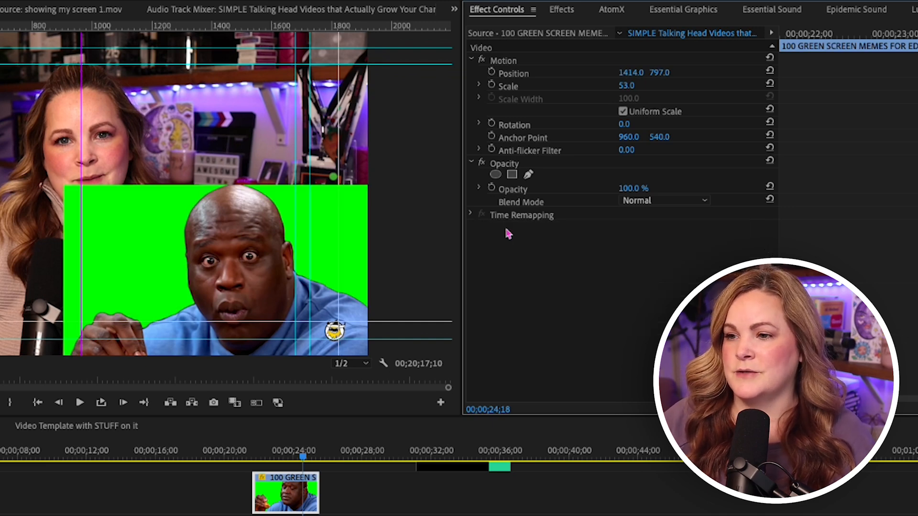
Search the effects for "key" and apply Ultra Key to the green-screen meme clip.
click(564, 10)
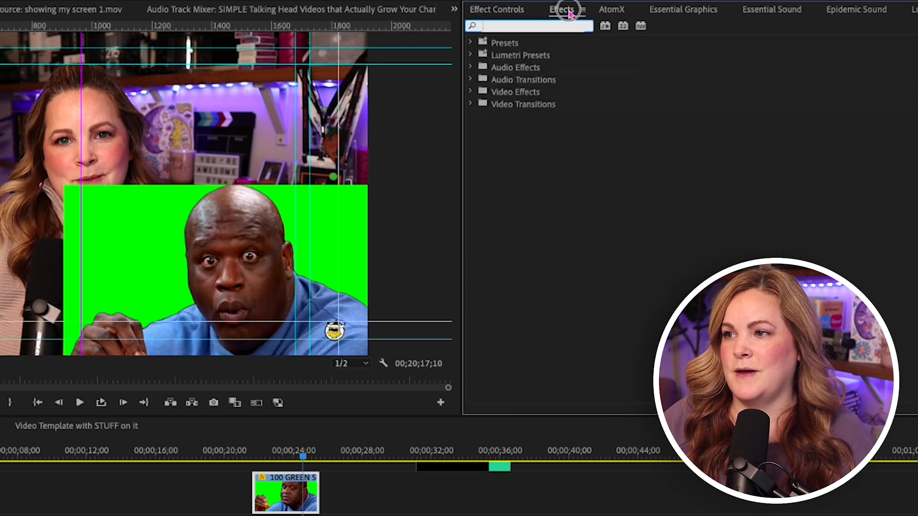
text(key)
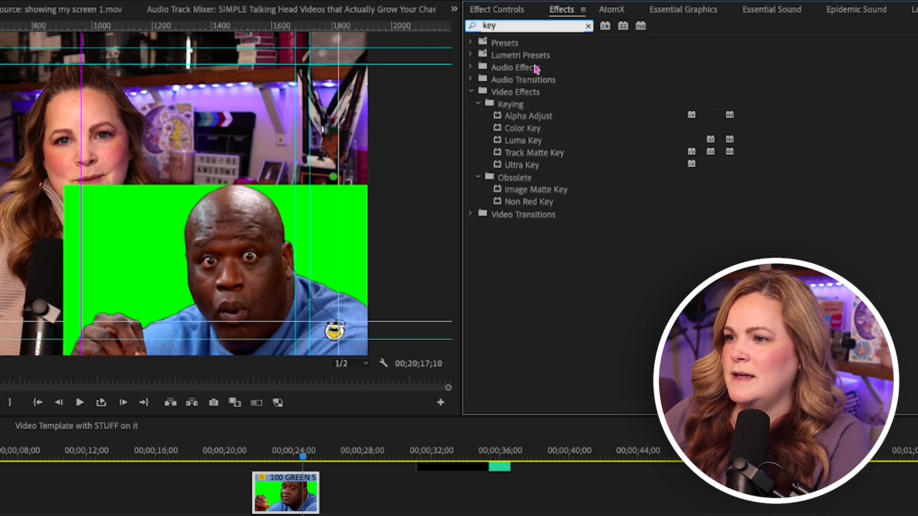
click(521, 166)
drag(380, 266, 296, 492)
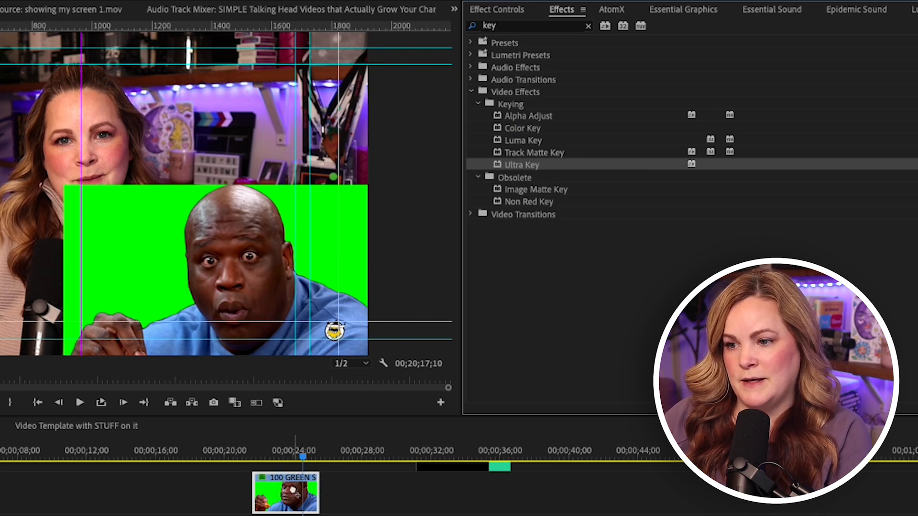
Sample the meme clip's green background as the Ultra Key key color.
click(505, 9)
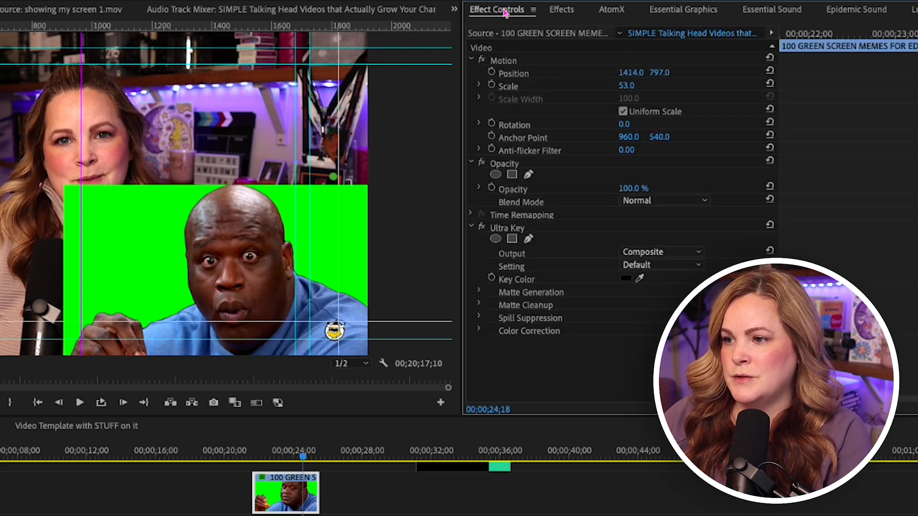
click(641, 277)
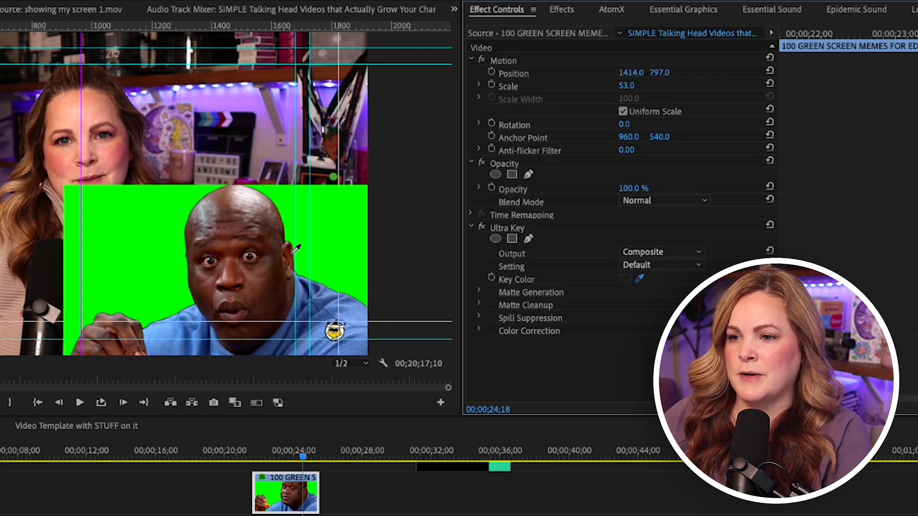
click(149, 229)
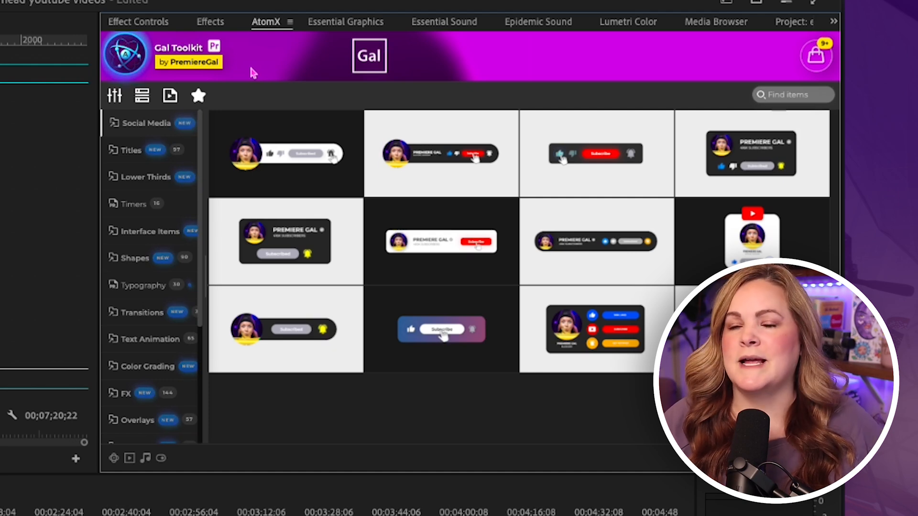
Browse the Gal Toolkit's timer, lower third, social media and title template categories.
drag(204, 157, 244, 158)
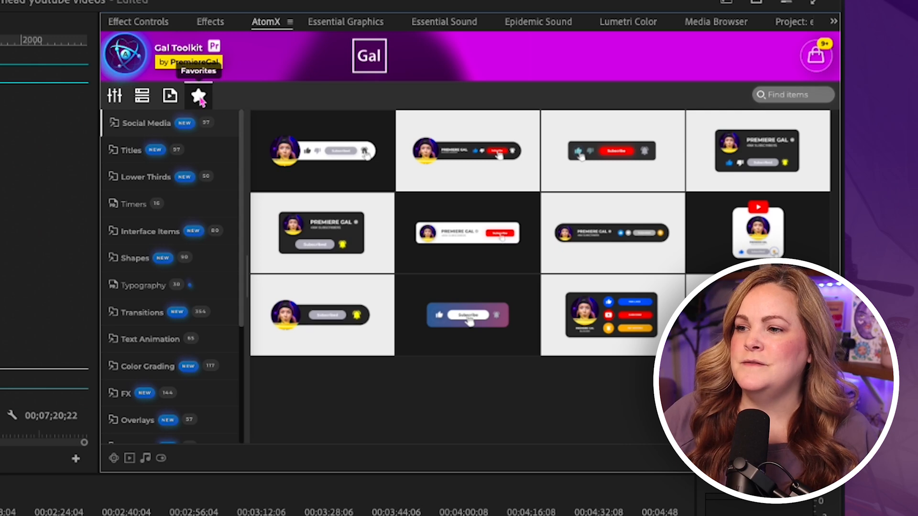
click(145, 234)
click(136, 206)
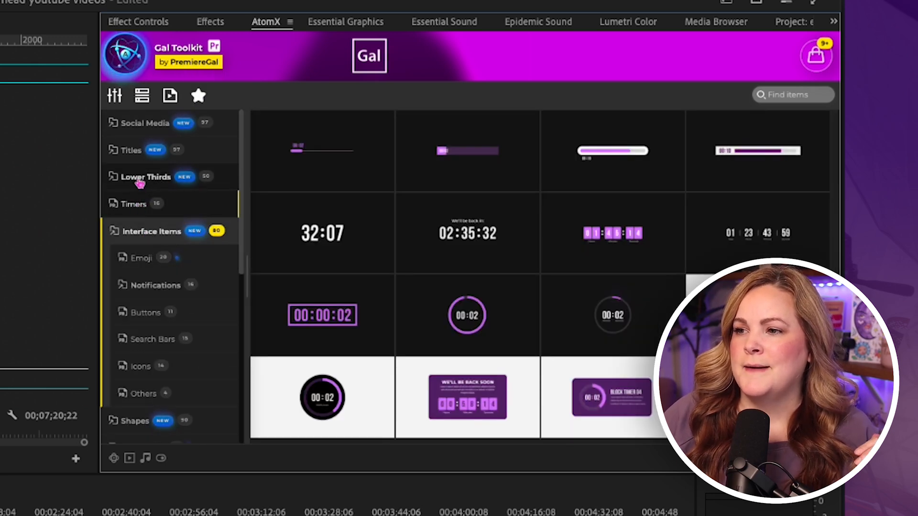
click(139, 182)
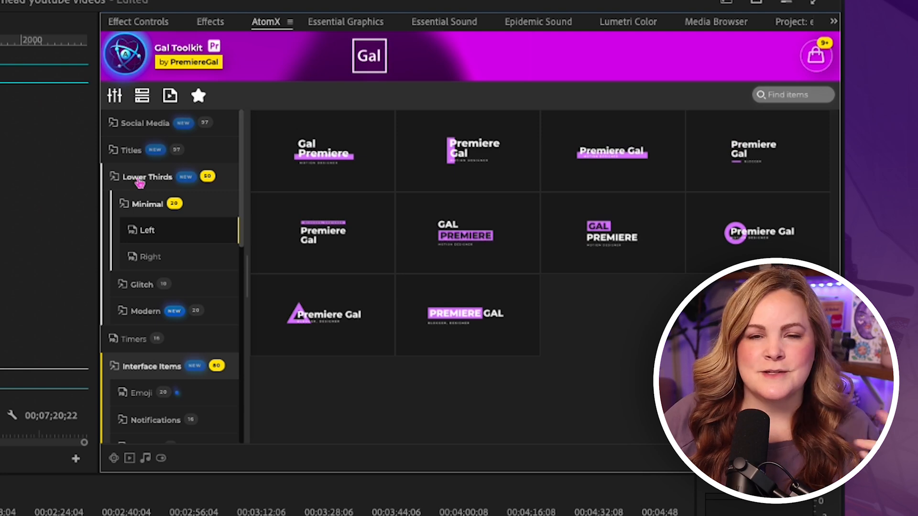
mouse_move(299, 240)
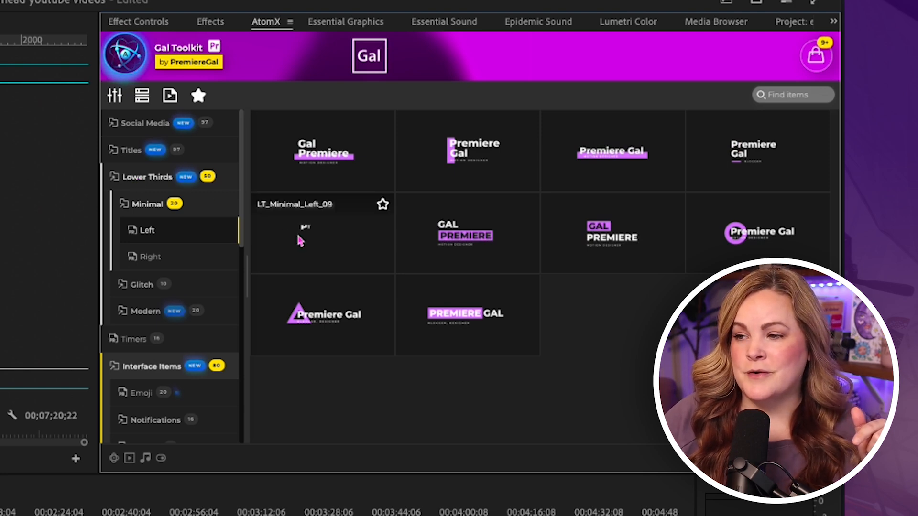
click(149, 258)
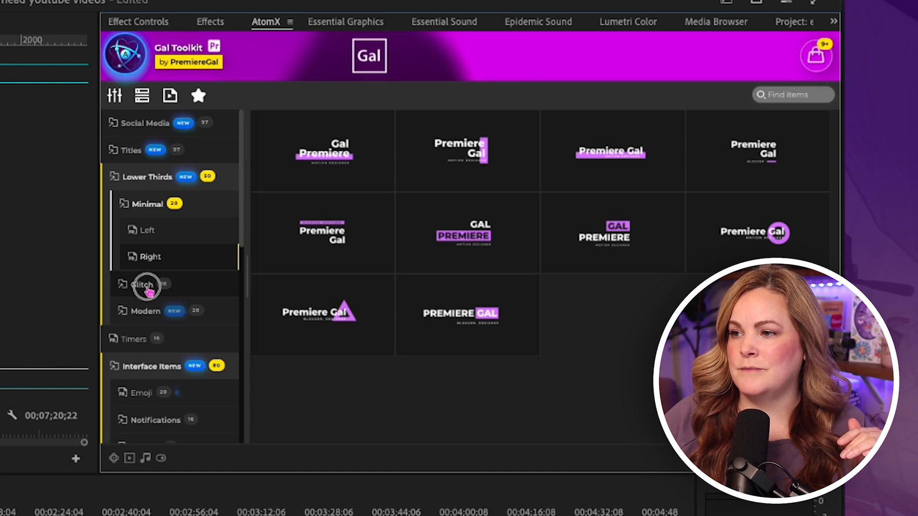
click(146, 287)
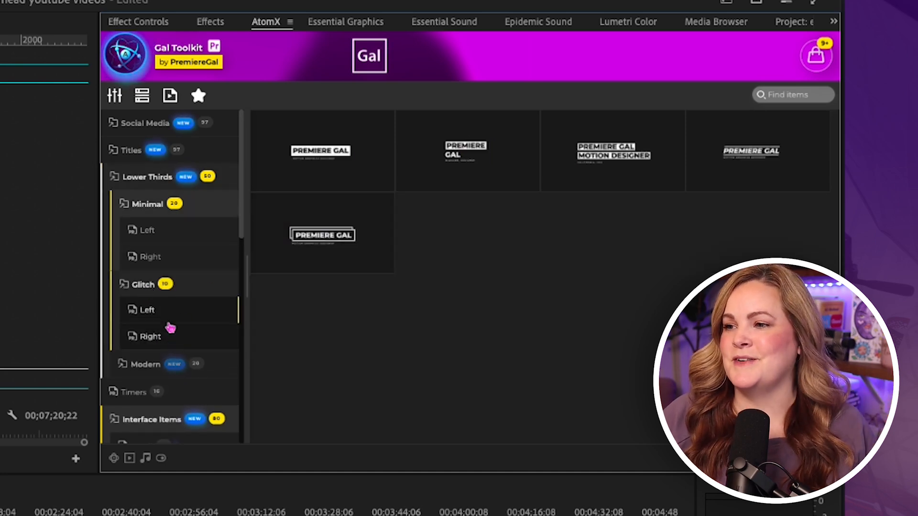
click(140, 123)
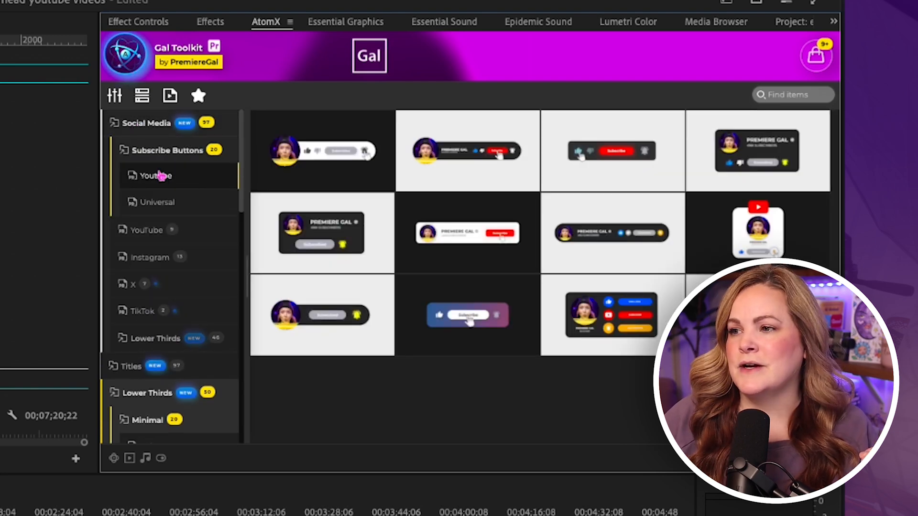
scroll(185, 301, down, 4)
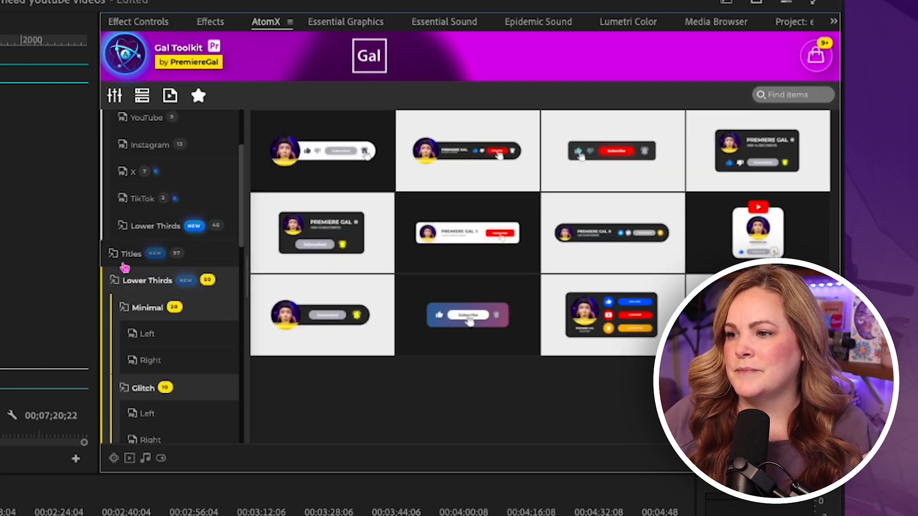
click(130, 255)
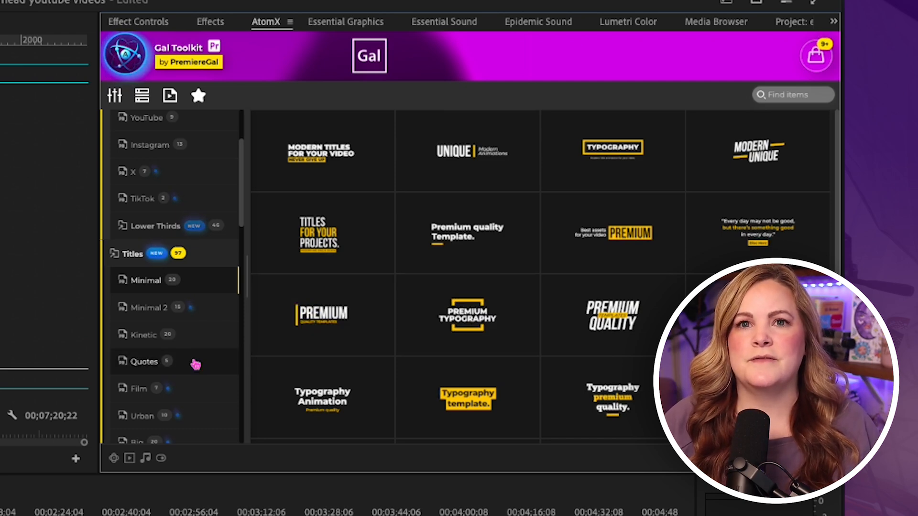
scroll(174, 365, down, 12)
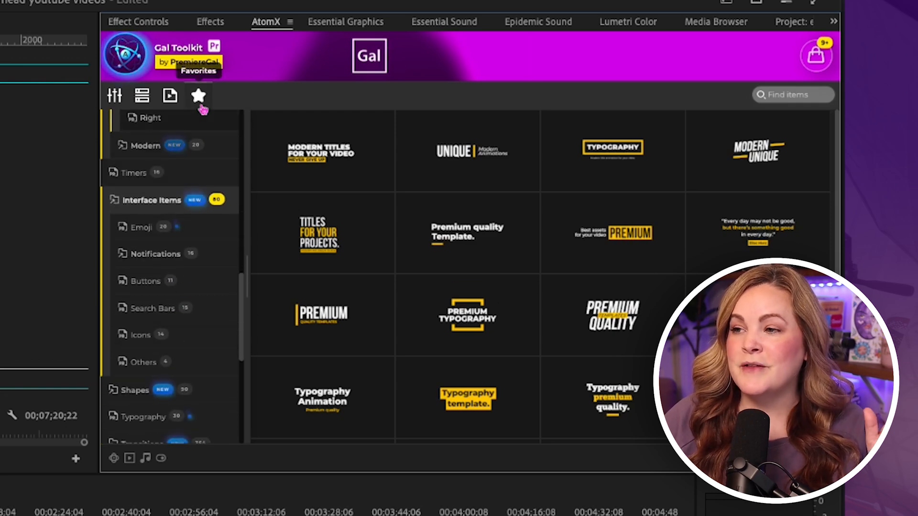
Place a favorite CamMove zoom effect near 00;00;40 and a favorite transition template over the cut near 00;00;47 in the talking-head sequence.
click(199, 98)
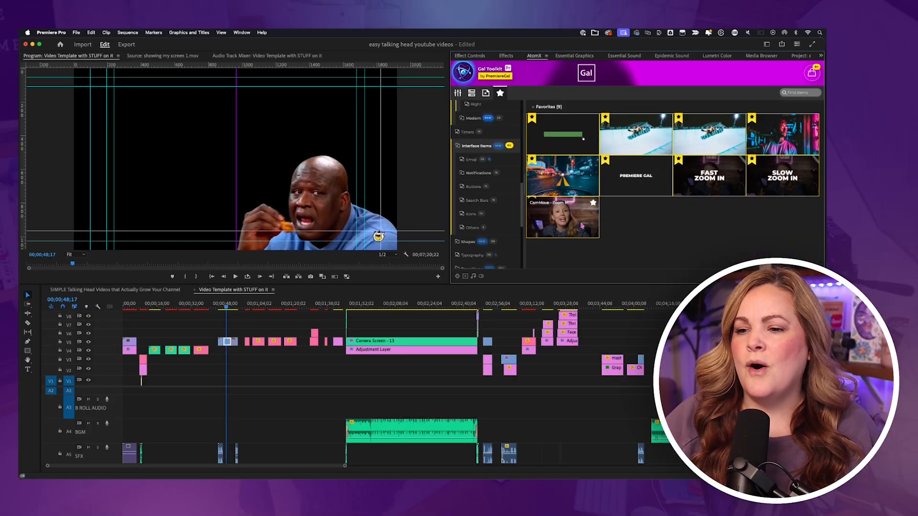
click(161, 290)
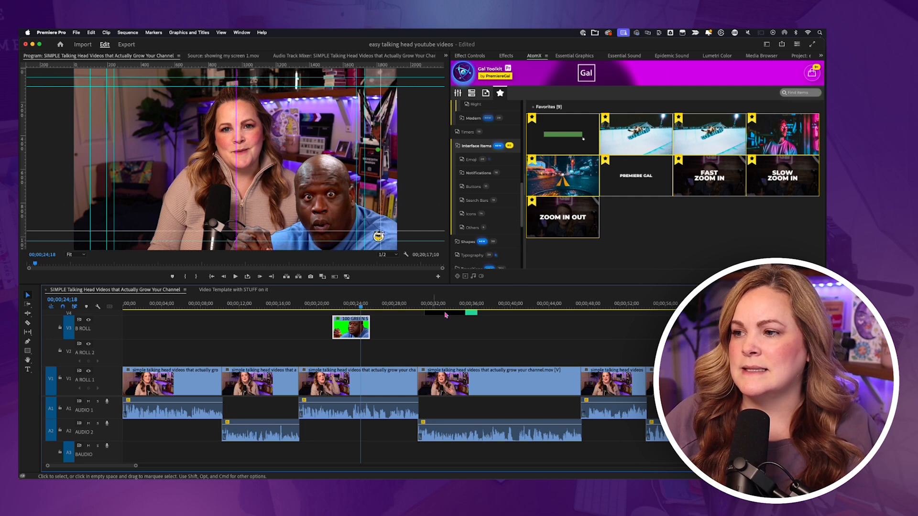
click(550, 262)
drag(516, 276, 515, 346)
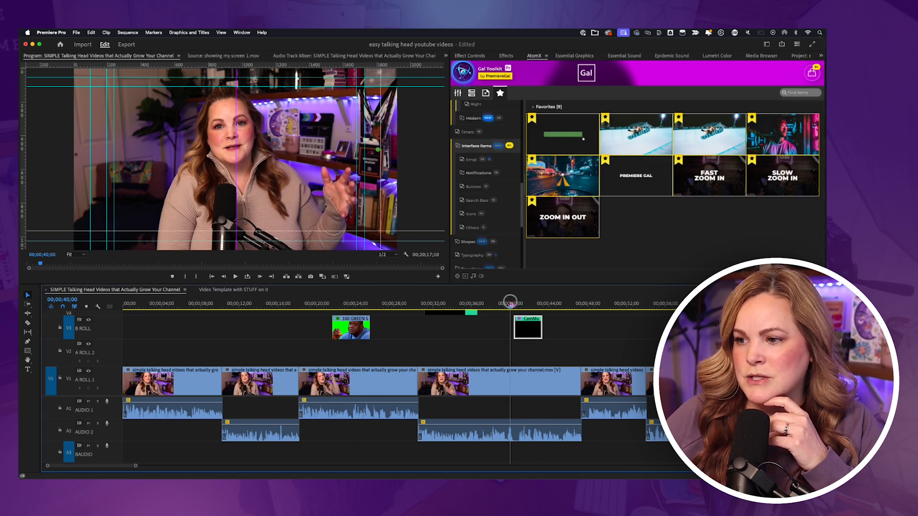
click(511, 306)
key(space)
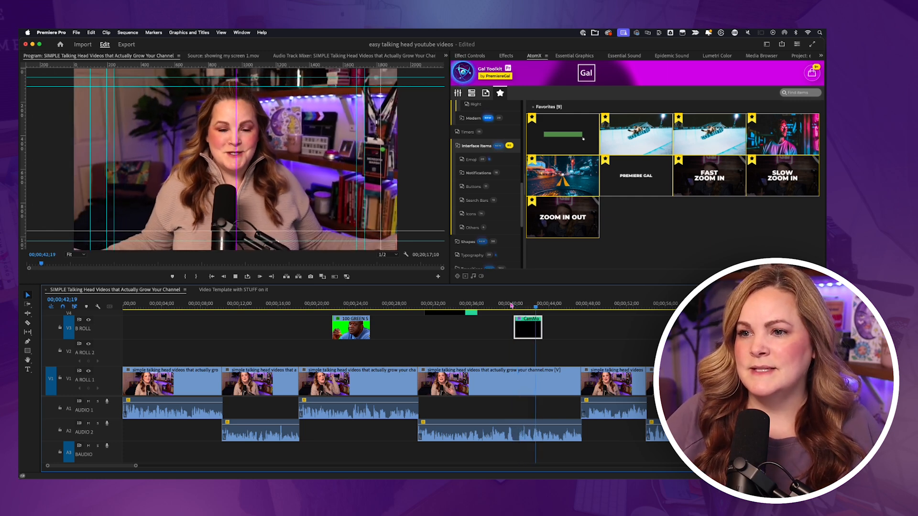
key(space)
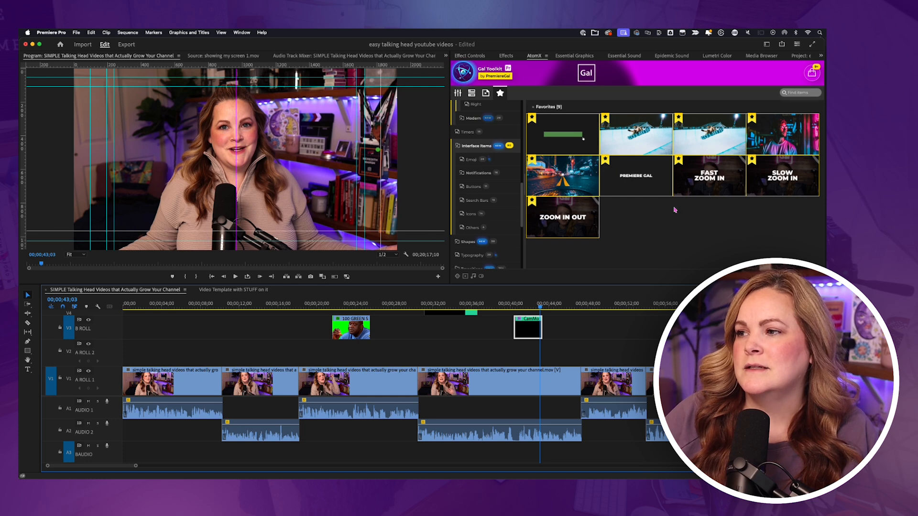
scroll(618, 340, right, 3)
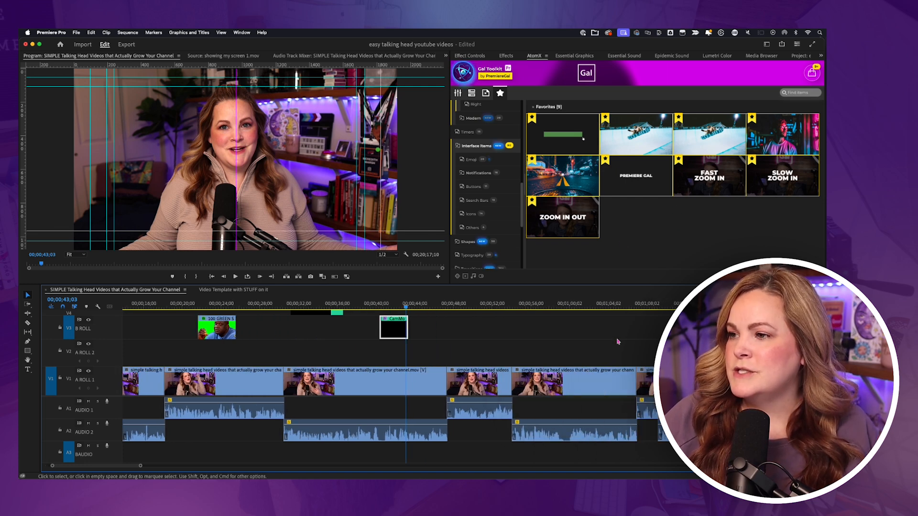
drag(633, 139, 442, 349)
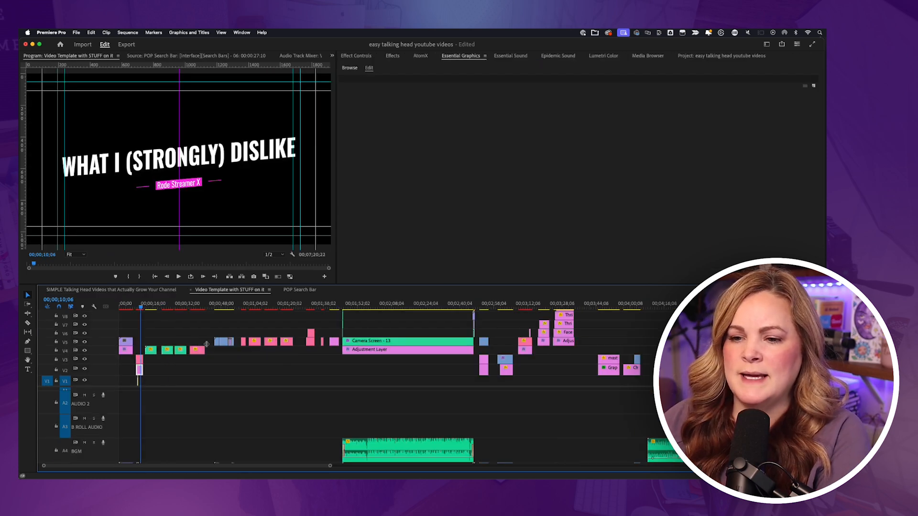
Copy the Neewer Teleprompter quote title from the template sequence and paste it into the talking-head sequence at about 00;00;53.
click(142, 360)
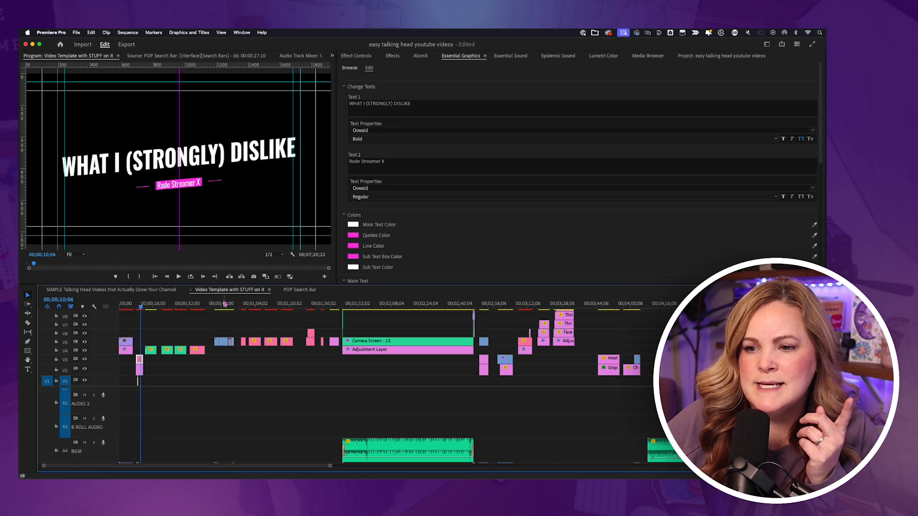
drag(181, 306, 251, 308)
click(256, 341)
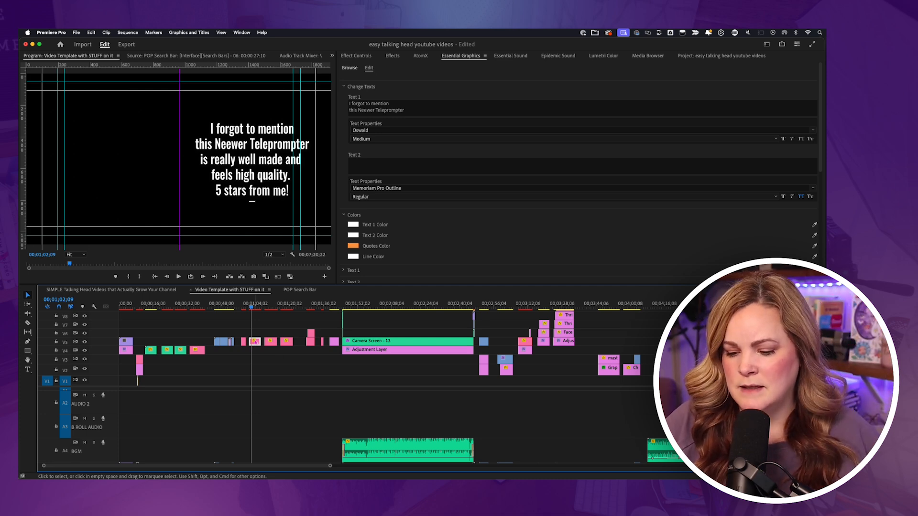
click(139, 290)
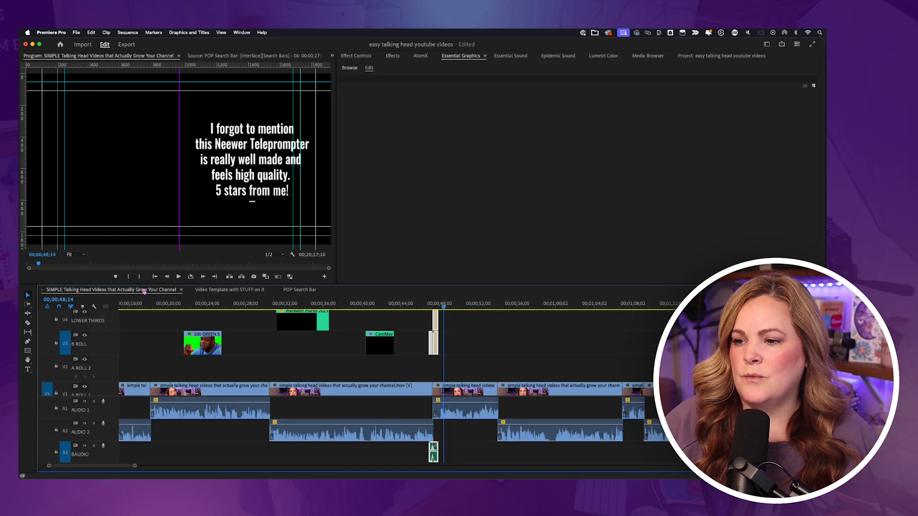
click(490, 303)
key(super+v)
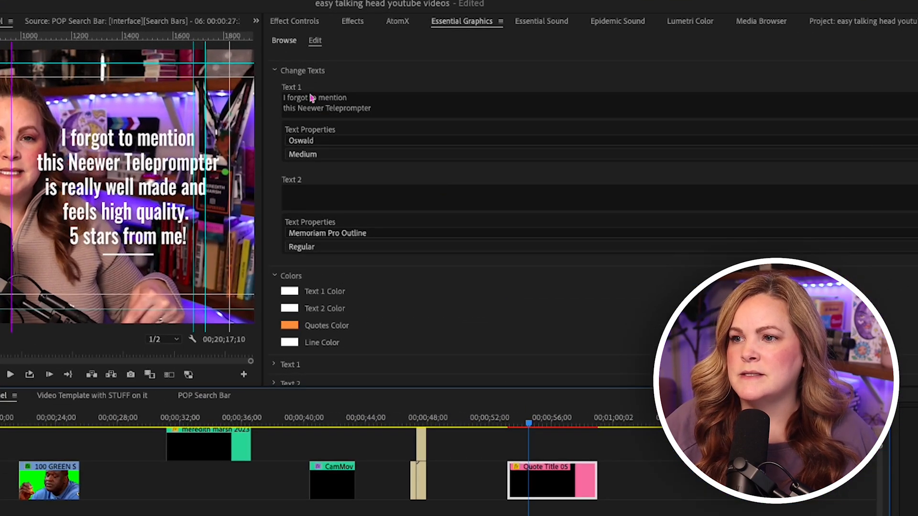
Replace the pasted quote title's main text with "change the words" and play the title back.
click(369, 105)
text(cha)
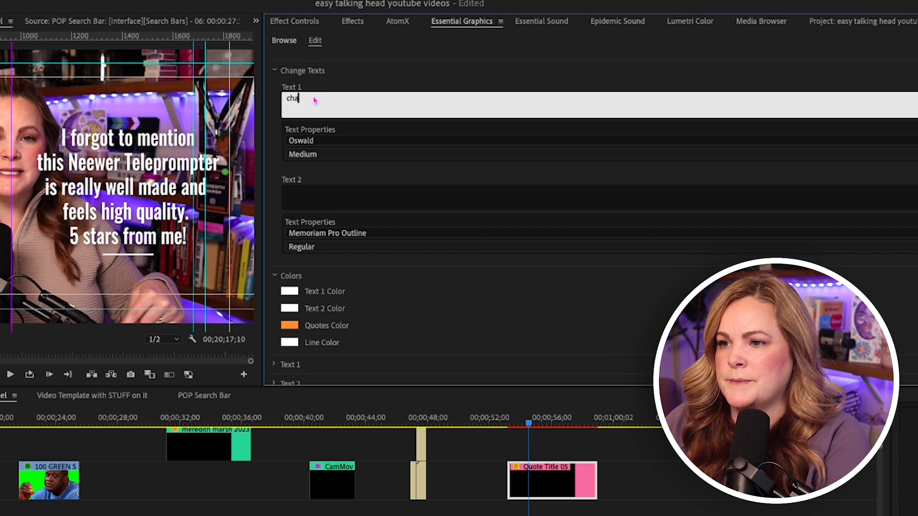
text(nge the wods)
key(Return)
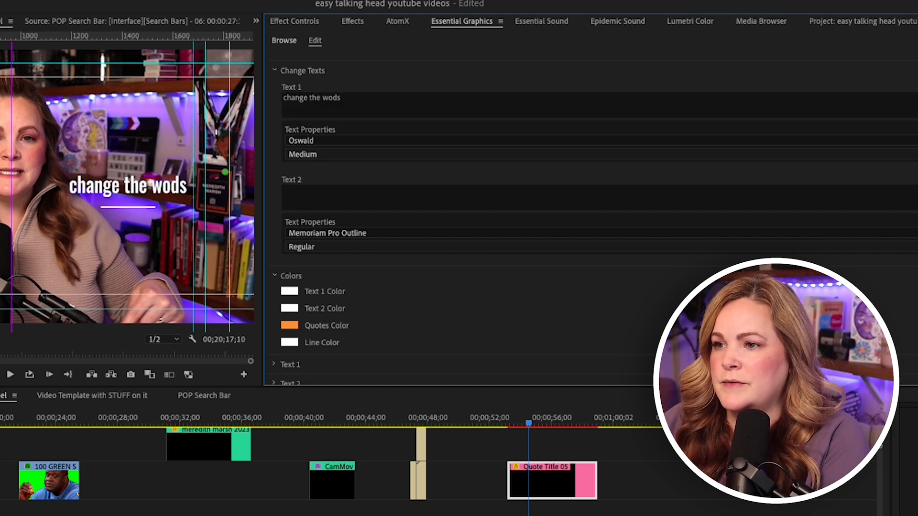
click(331, 100)
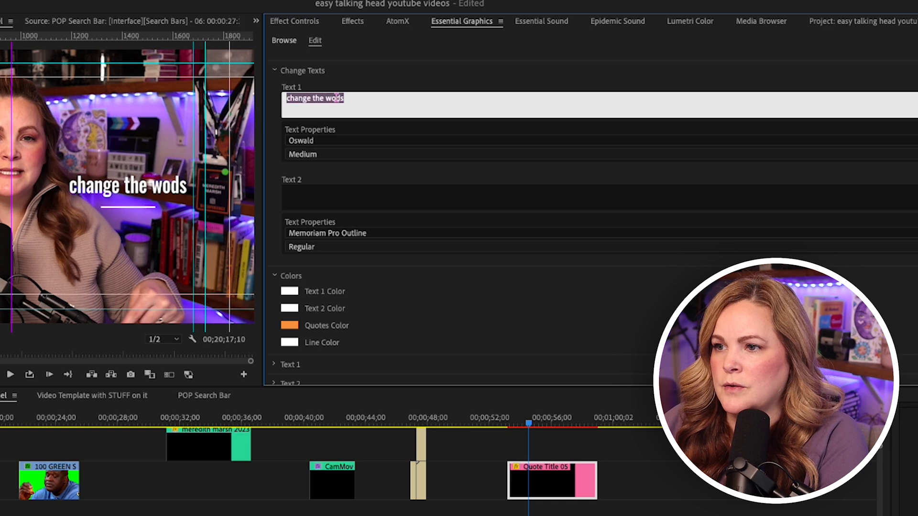
click(336, 98)
text(r)
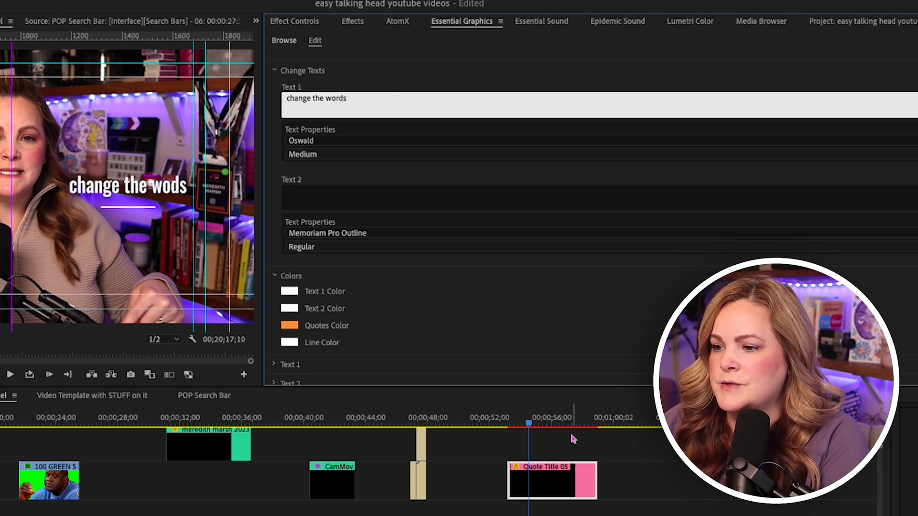
key(Return)
click(506, 412)
key(space)
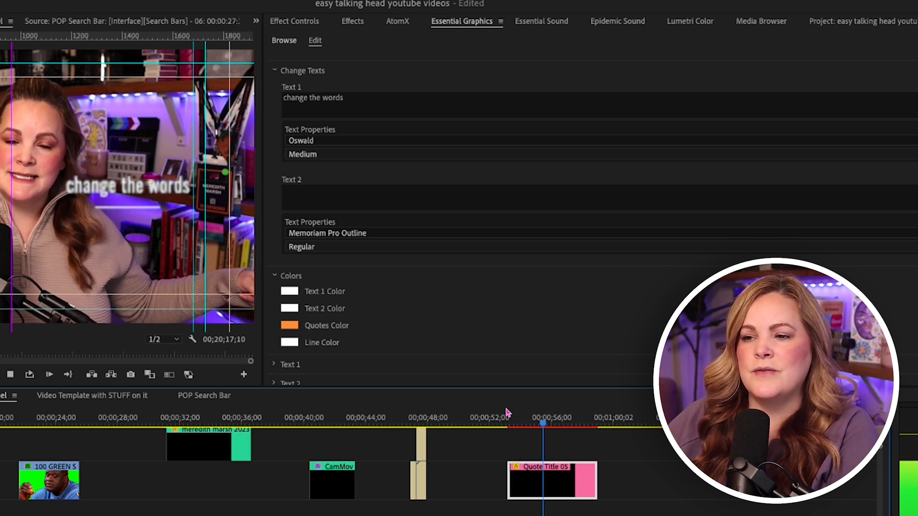
key(space)
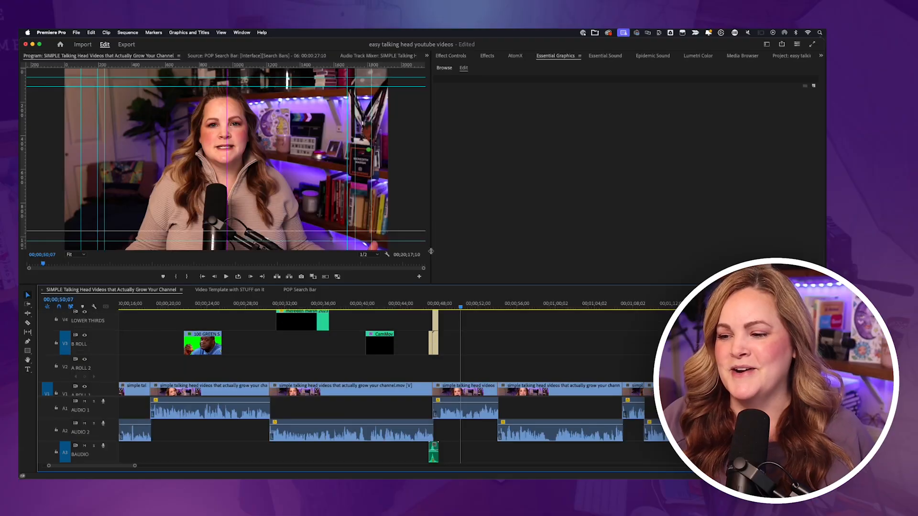
Open the export settings for the SIMPLE Talking Head sequence and check the current save location.
key(super+=)
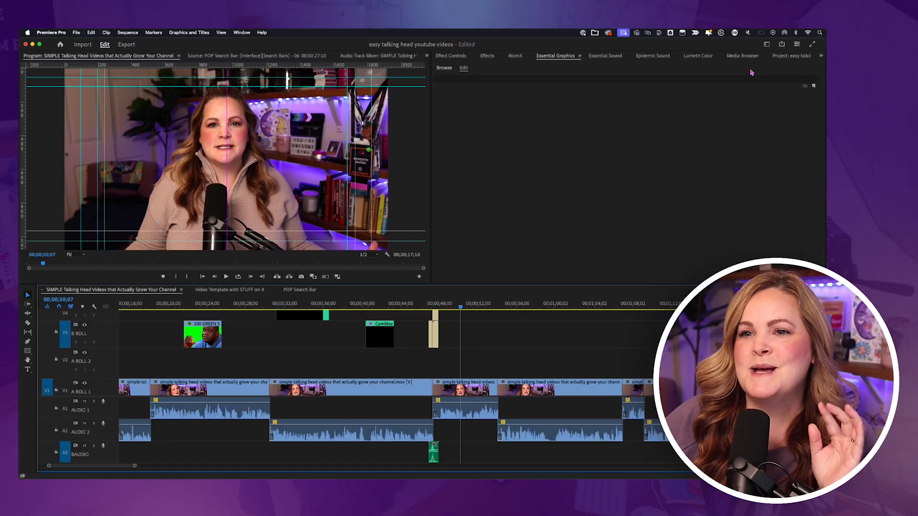
click(125, 44)
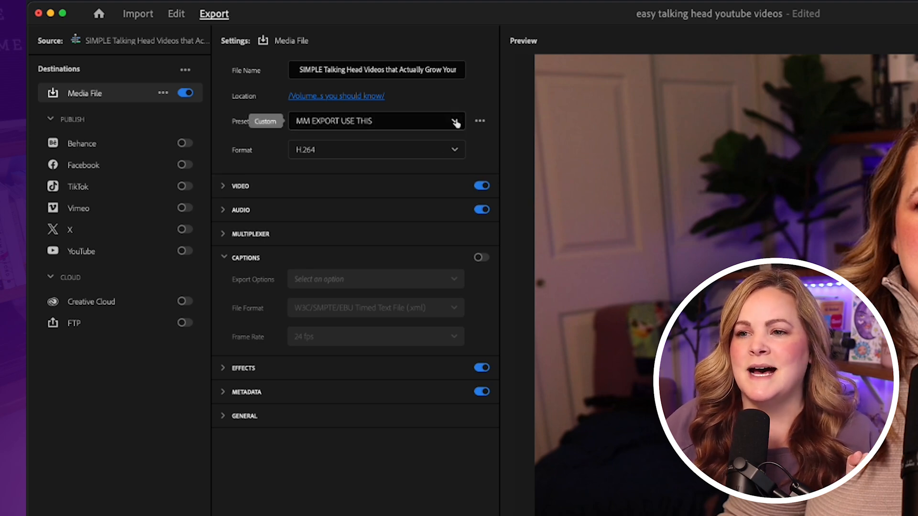
click(341, 97)
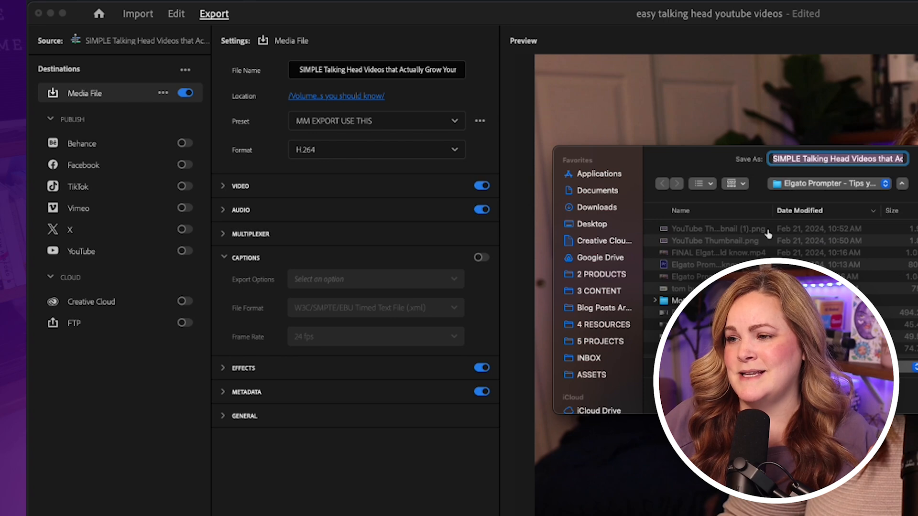
key(Escape)
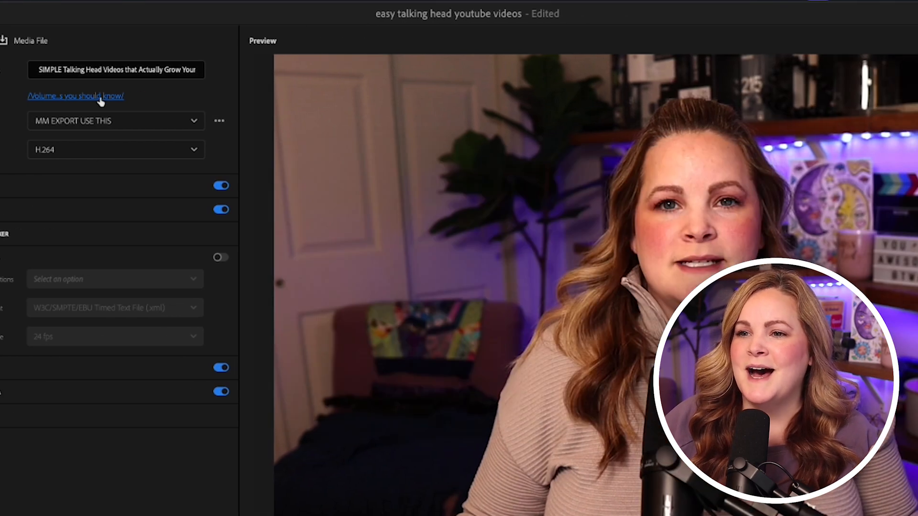
Set the export location to the SIMPLE talking head video's folder inside INBOX and add "FINAL" to the start of the file name.
click(86, 100)
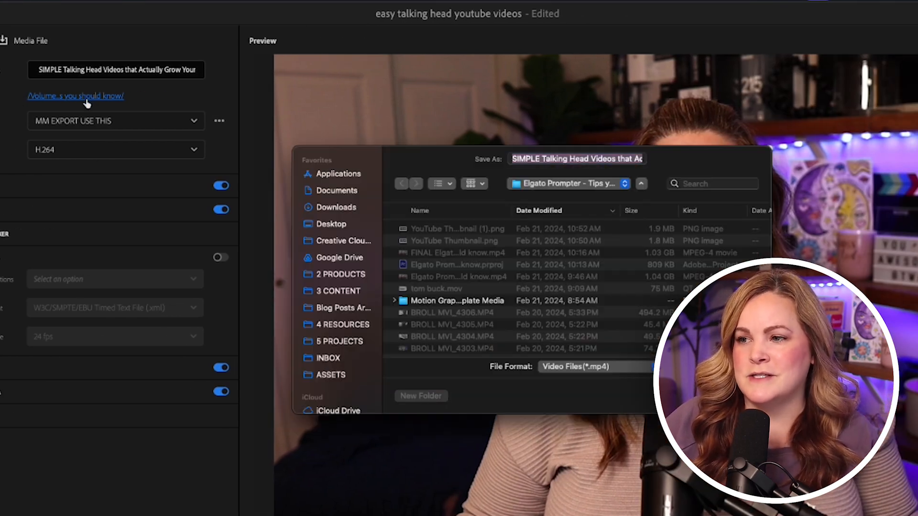
click(549, 183)
click(561, 200)
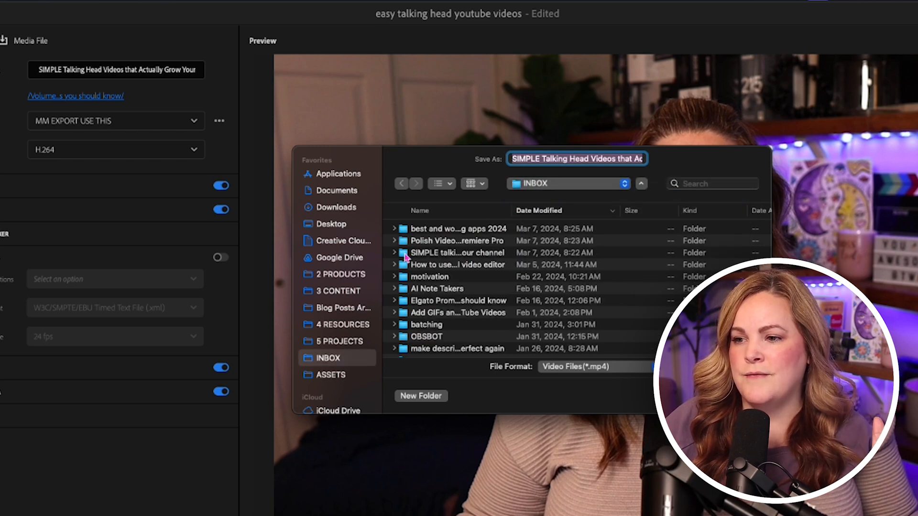
double_click(405, 257)
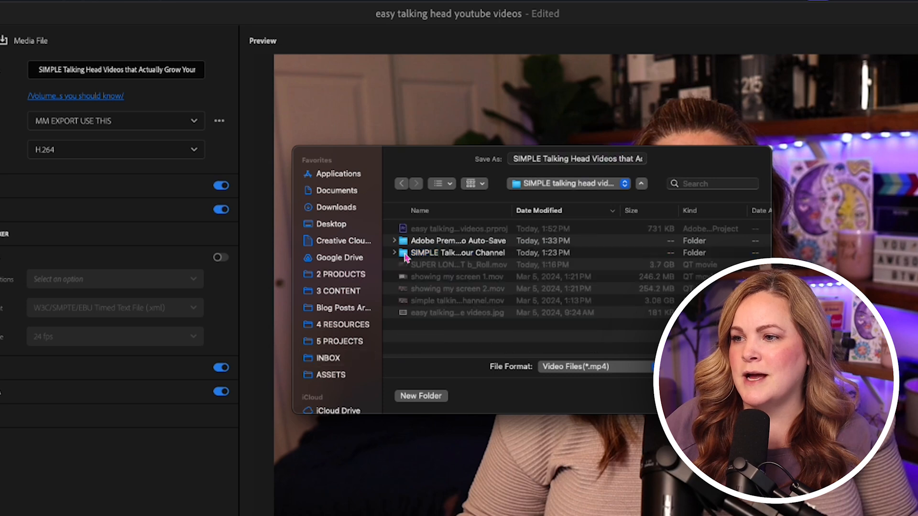
click(553, 159)
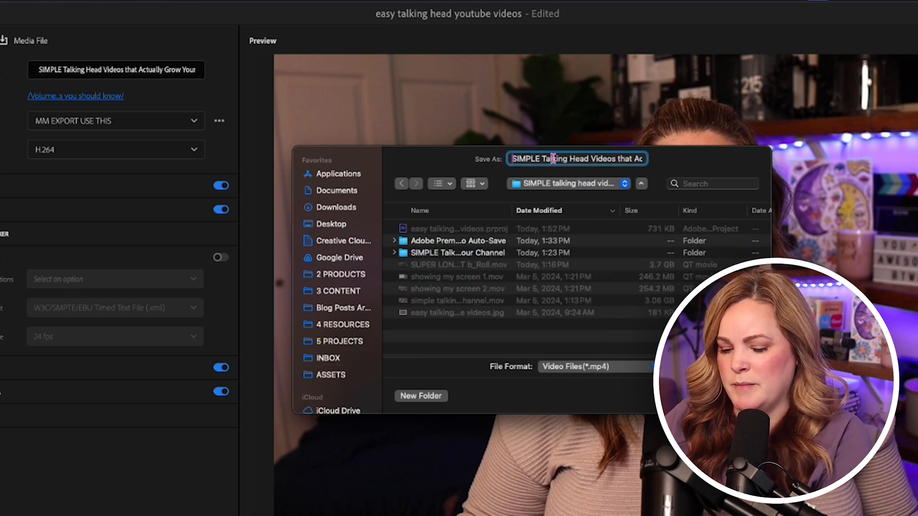
text(FINAL)
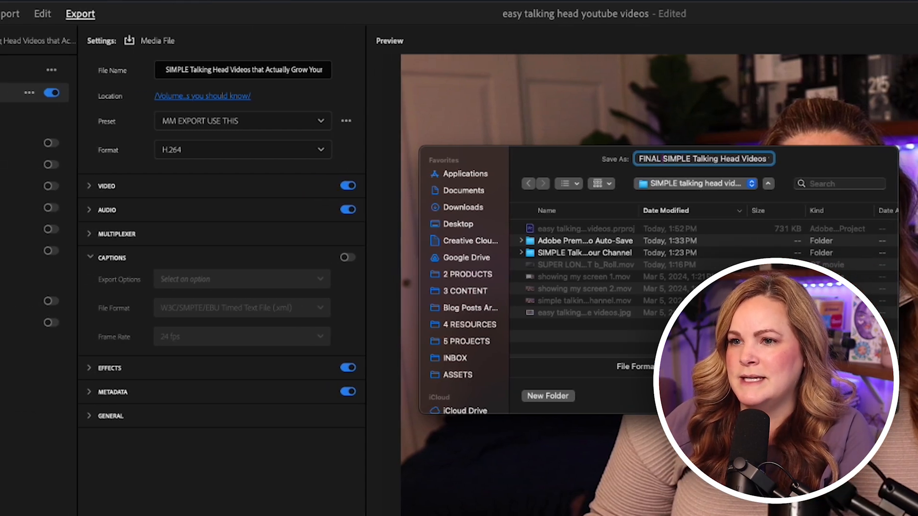
click(743, 396)
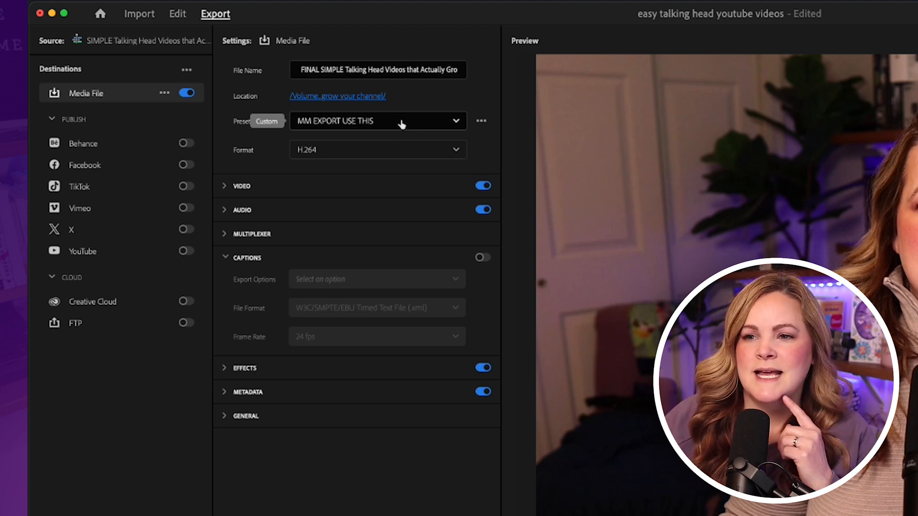
Review the export format and the video render, encoding and bitrate settings, and export the entire sequence immediately with the MM EXPORT USE THIS preset.
click(433, 151)
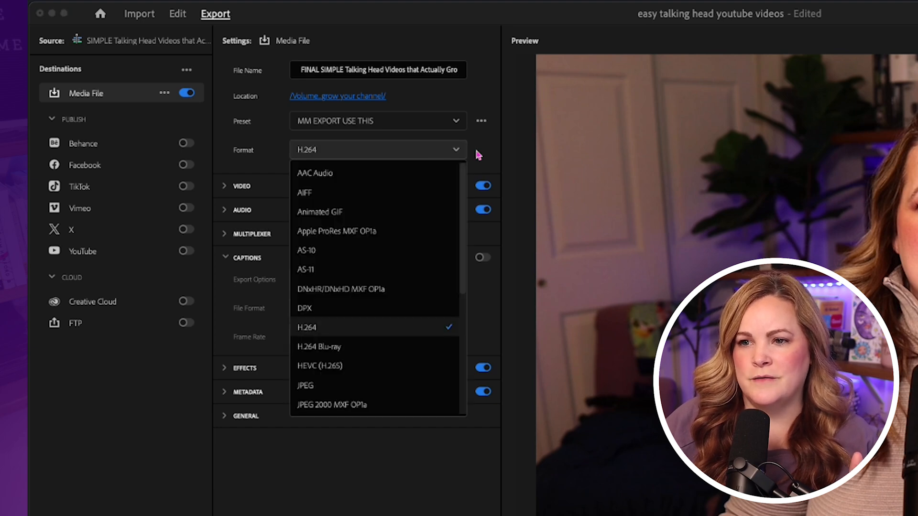
click(483, 154)
click(224, 187)
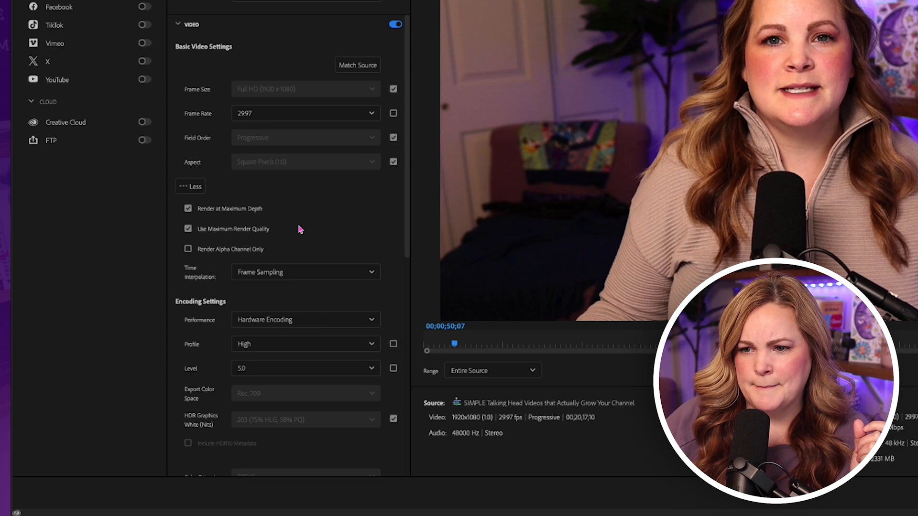
scroll(300, 230, down, 3)
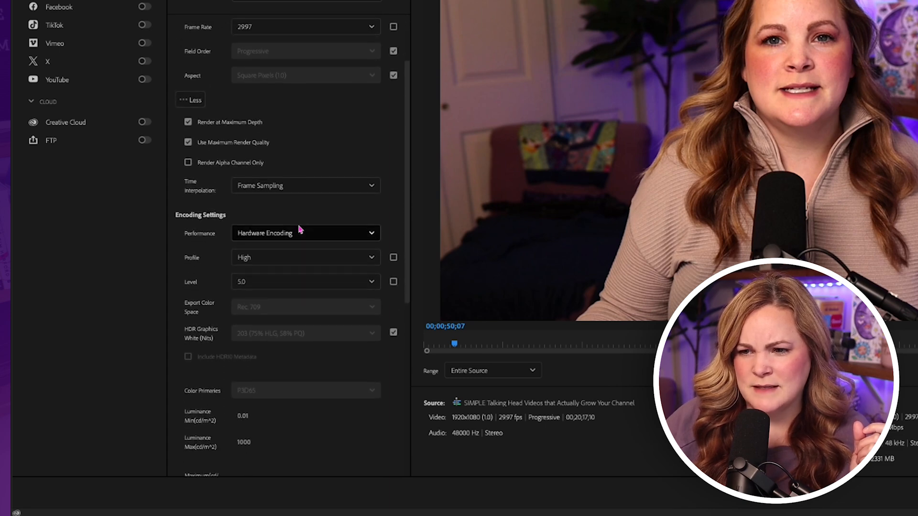
scroll(300, 230, down, 1)
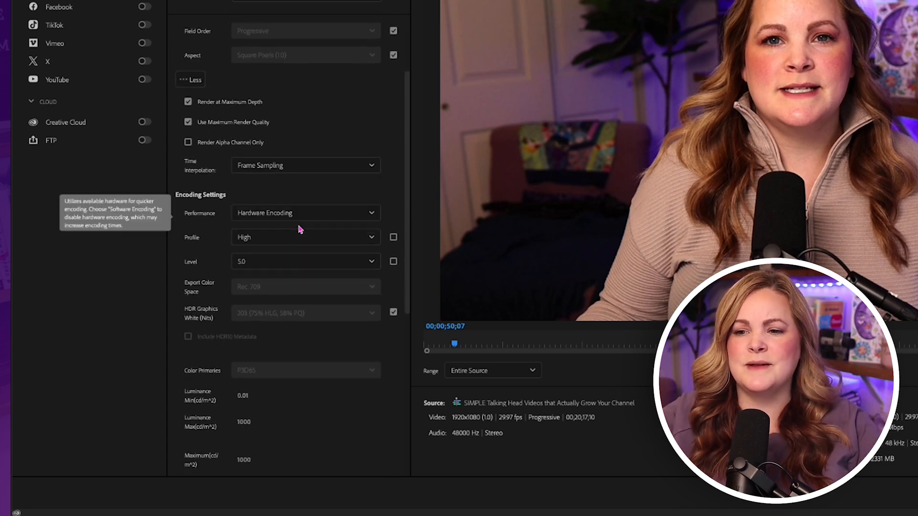
scroll(300, 229, down, 10)
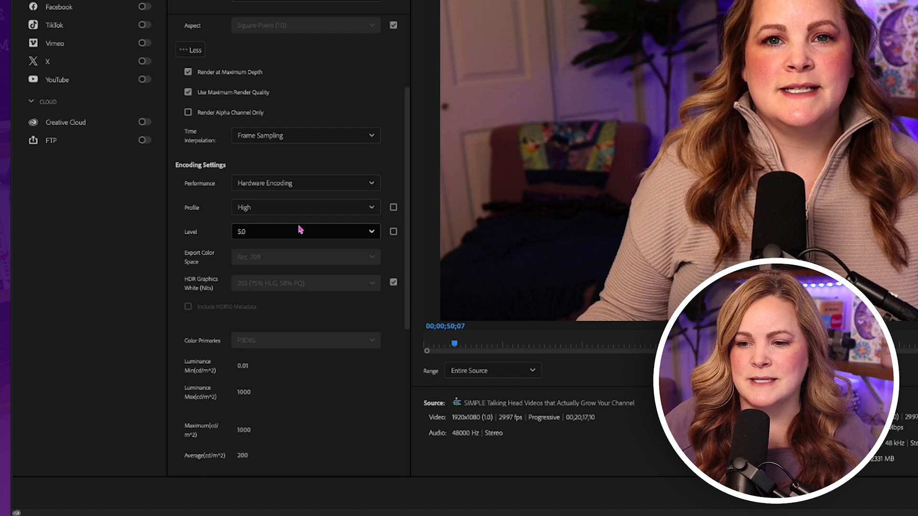
scroll(300, 229, down, 1)
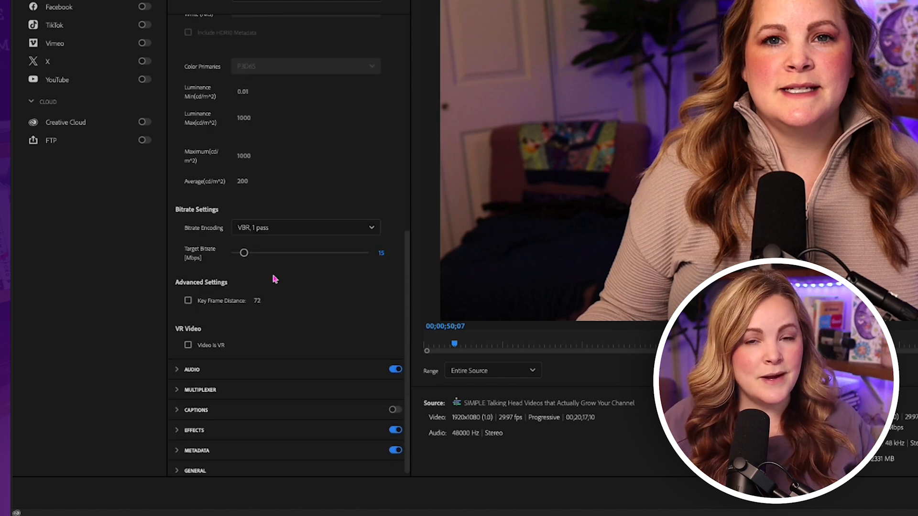
scroll(274, 280, up, 1)
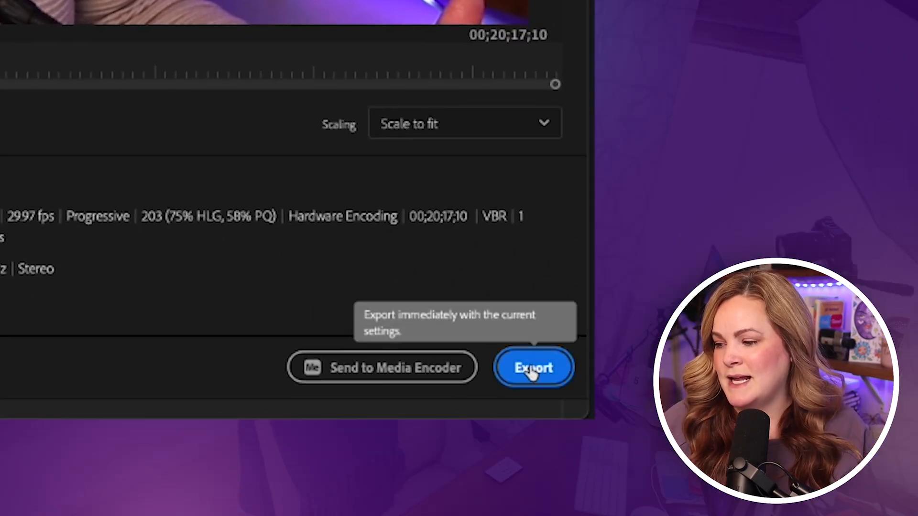
click(532, 373)
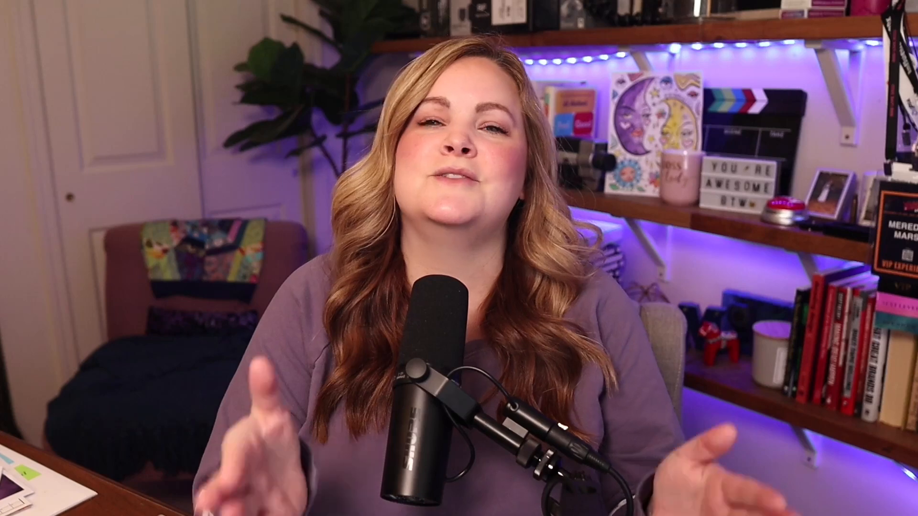